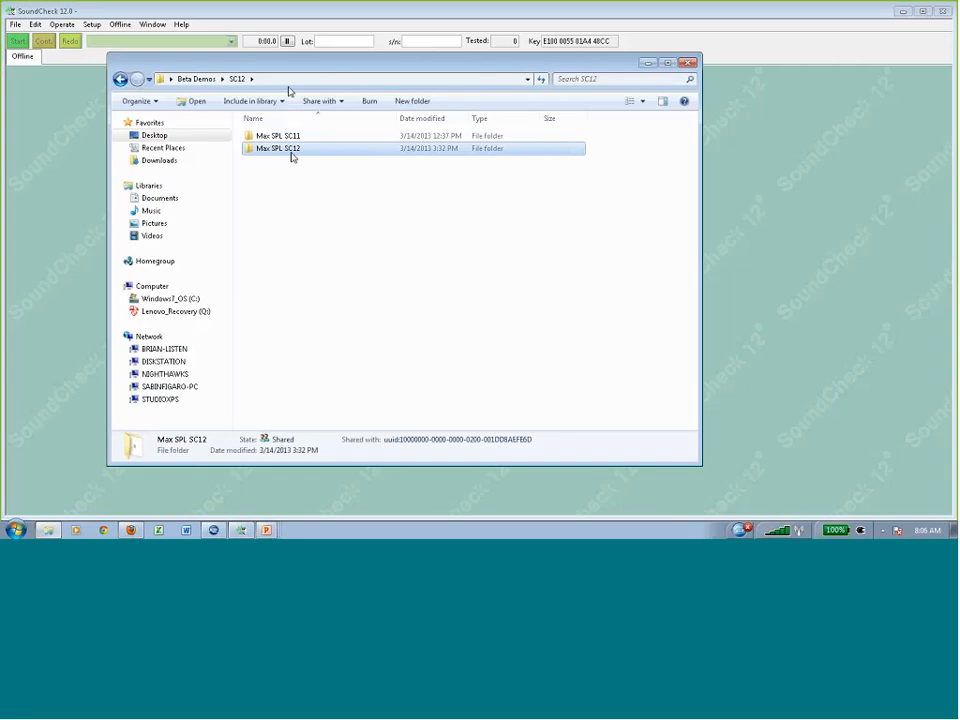
Open the Max SPL SC11 folder and examine its separate step files alongside the Max SPL vs frequency.sqc sequence.
click(258, 138)
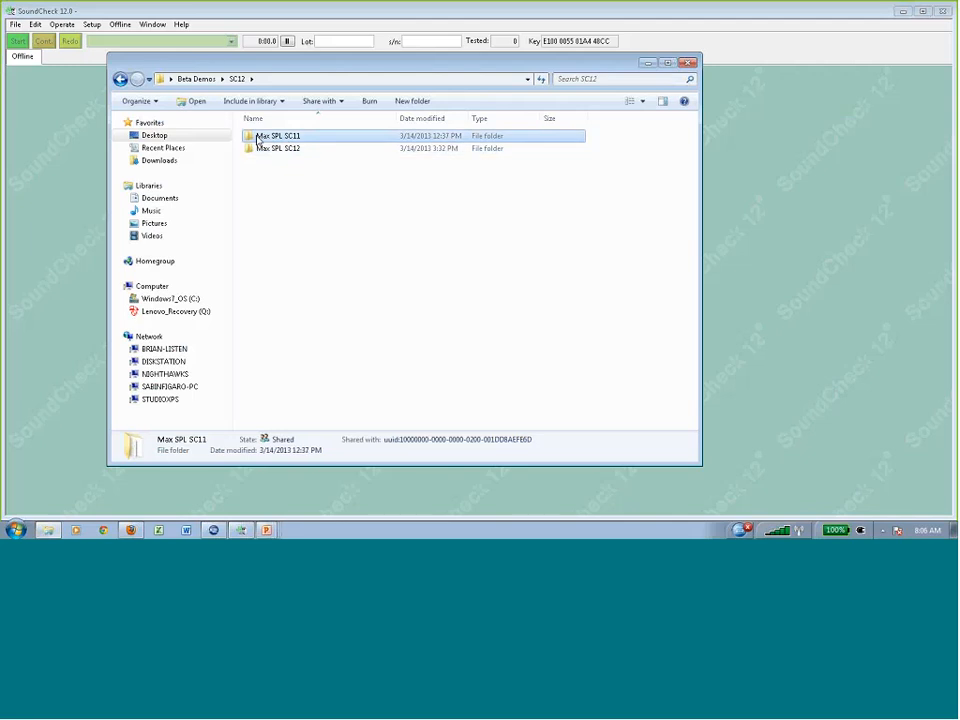
double_click(249, 139)
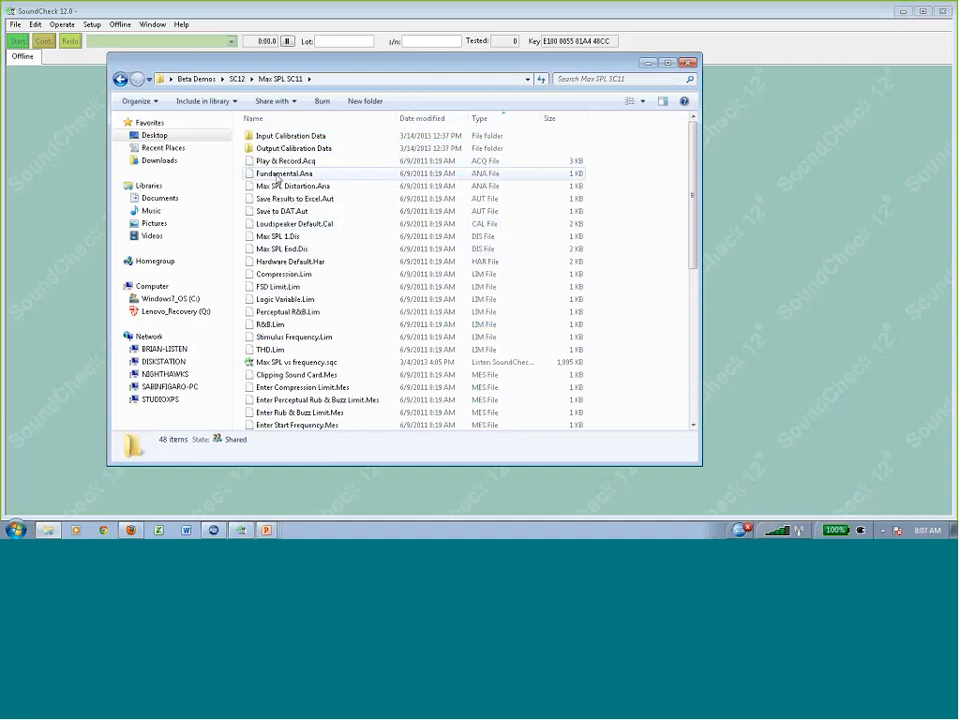
click(301, 316)
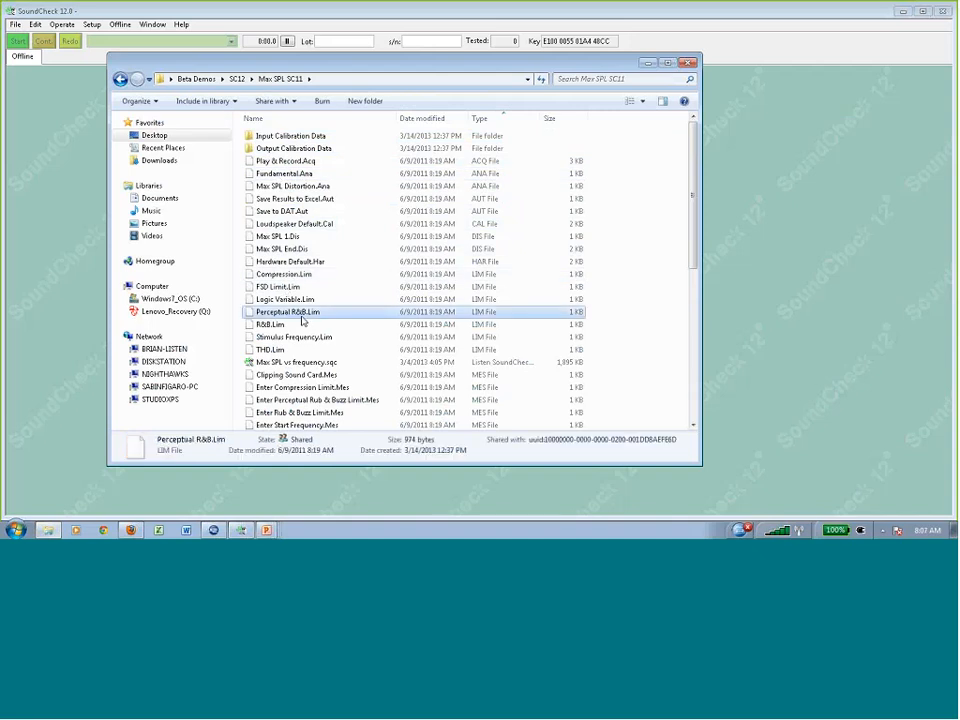
click(290, 365)
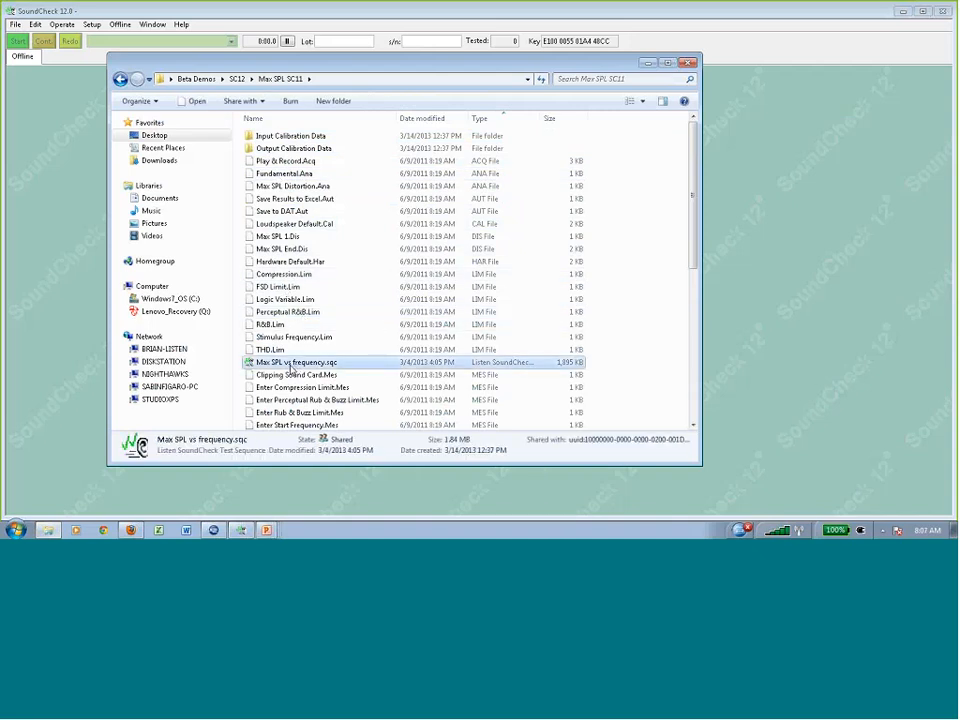
scroll(287, 316, down, 1)
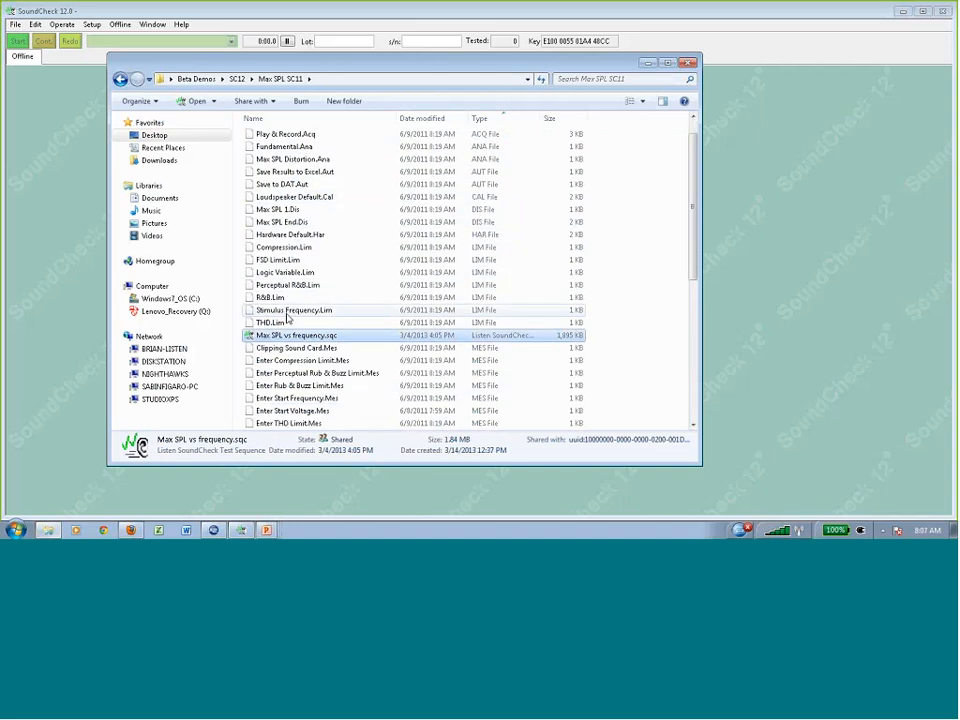
scroll(287, 316, down, 7)
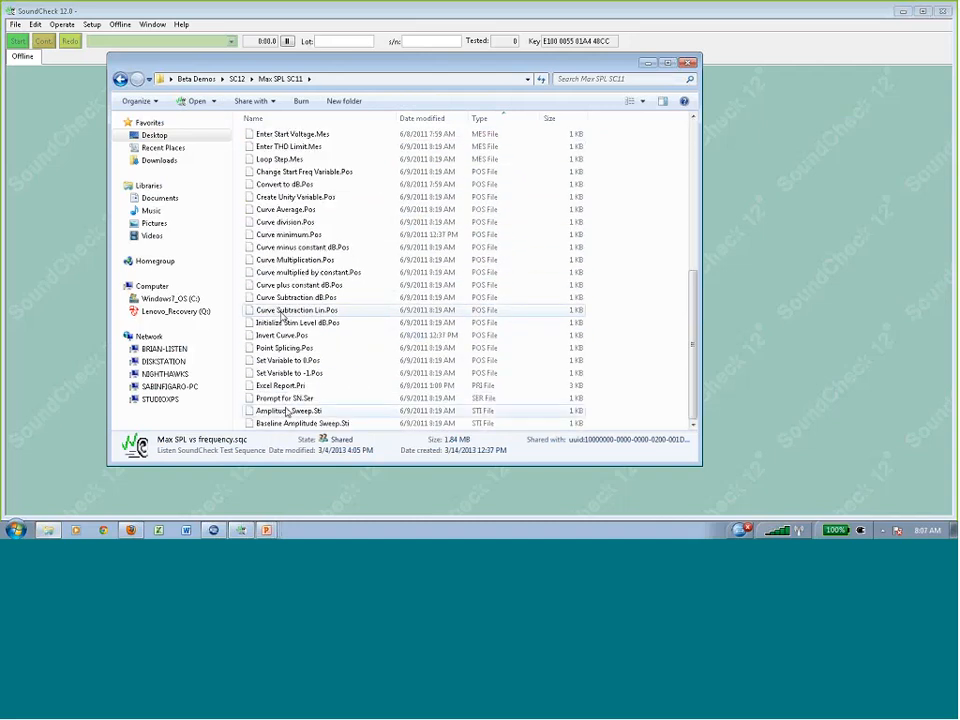
scroll(288, 296, up, 2)
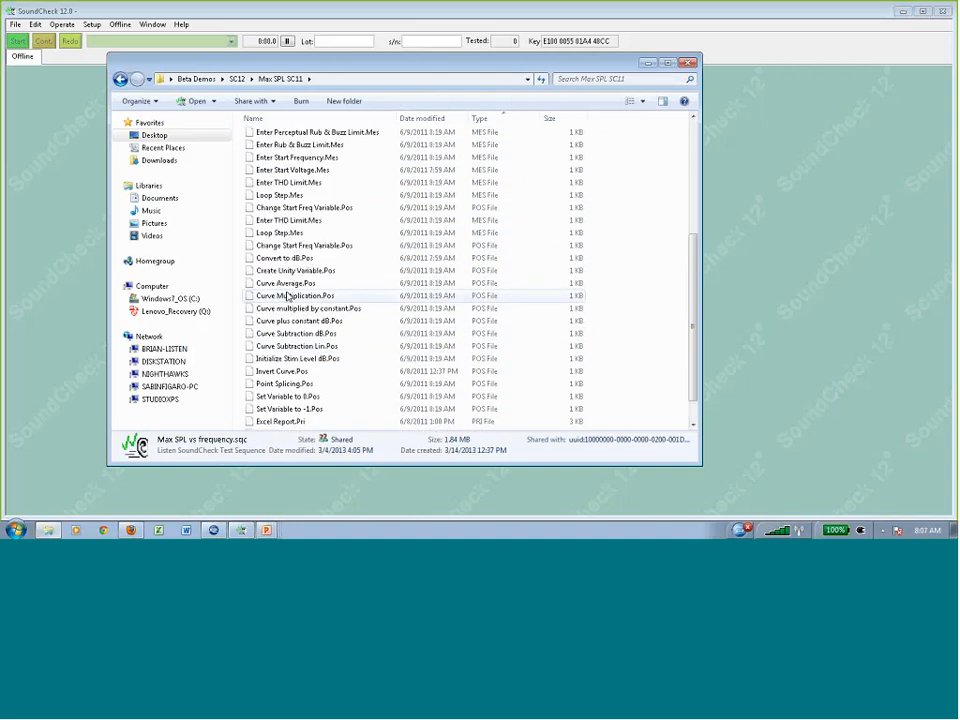
scroll(288, 296, up, 7)
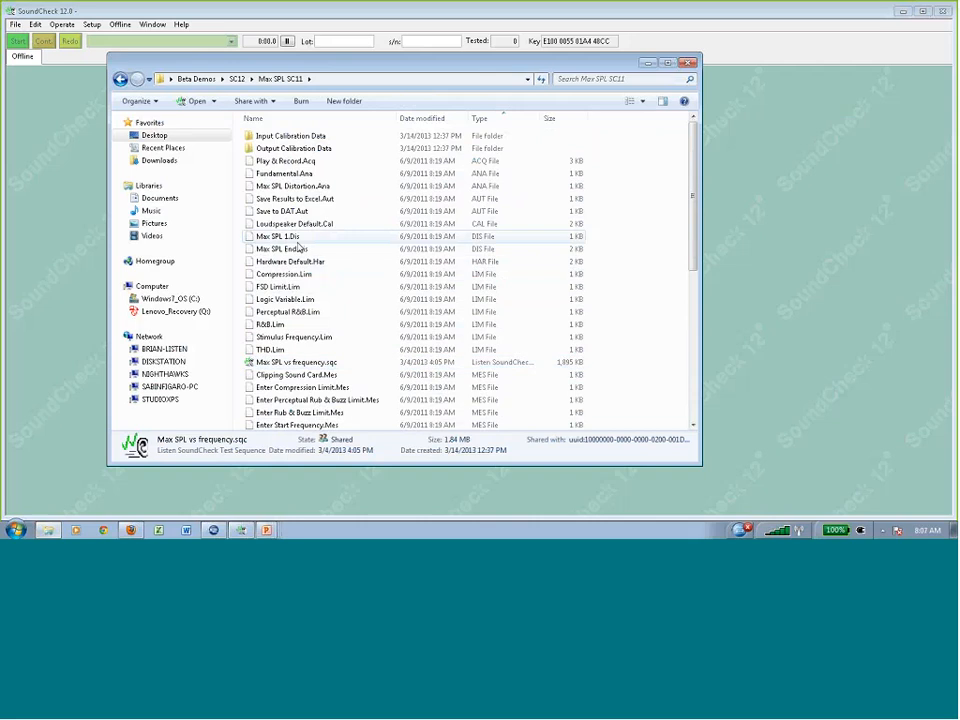
click(297, 238)
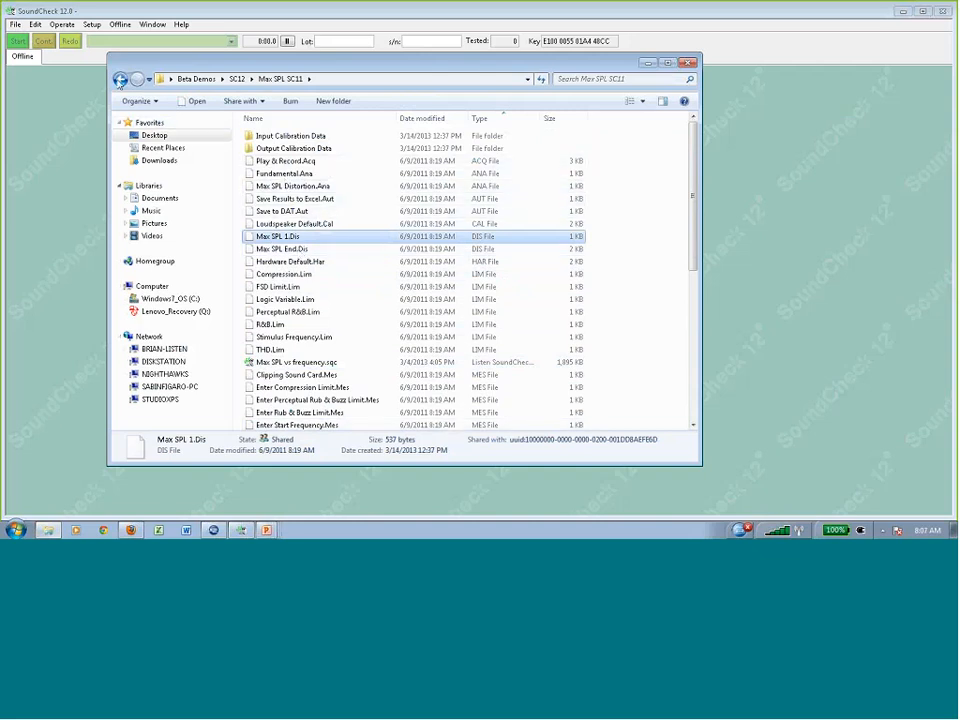
Go back to the SC12 folder and examine the contents of Max SPL SC12, including its Max SPL vs frequency.sqc file.
click(119, 79)
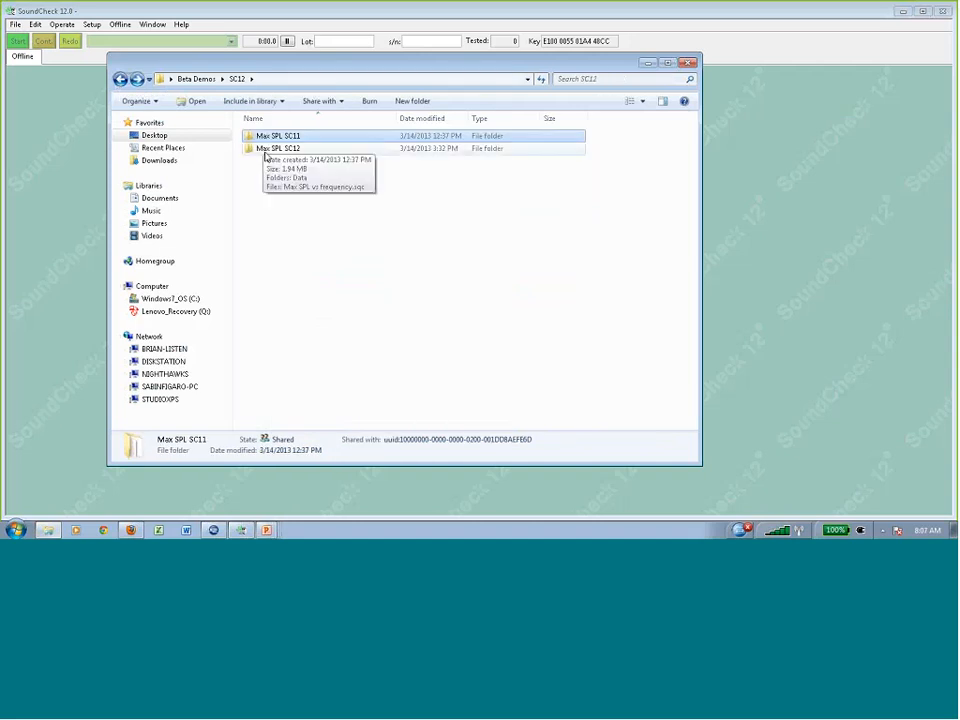
click(252, 150)
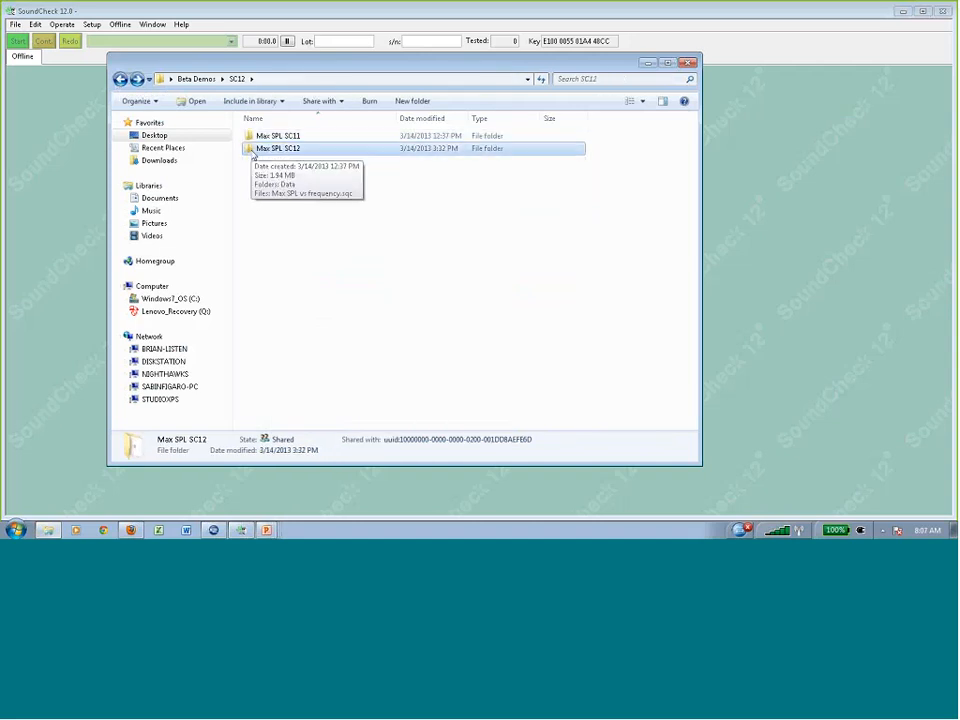
double_click(250, 150)
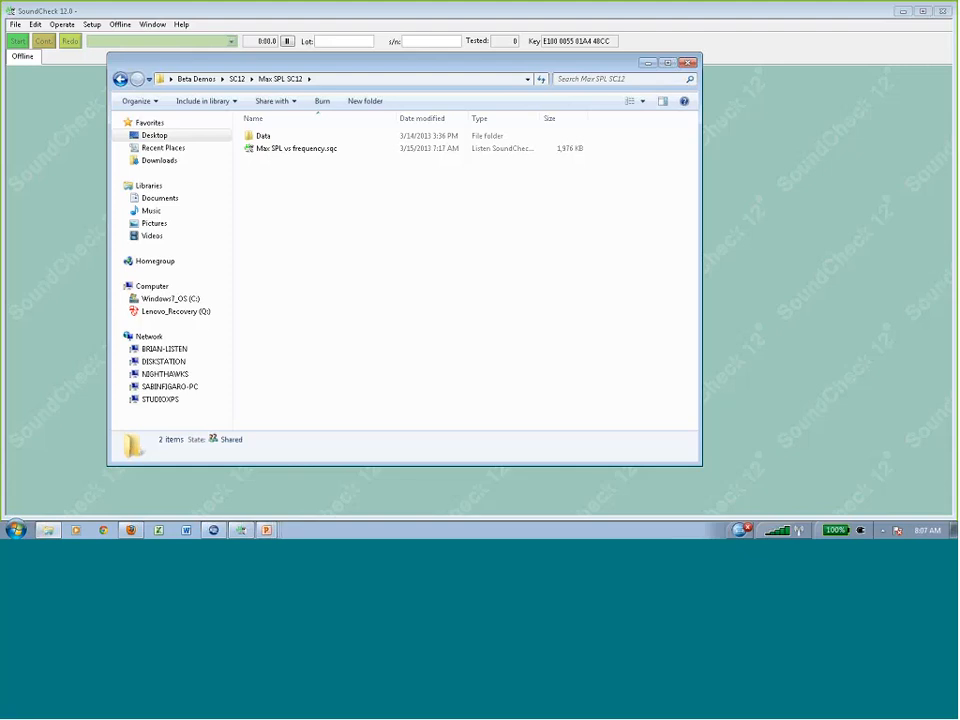
click(562, 150)
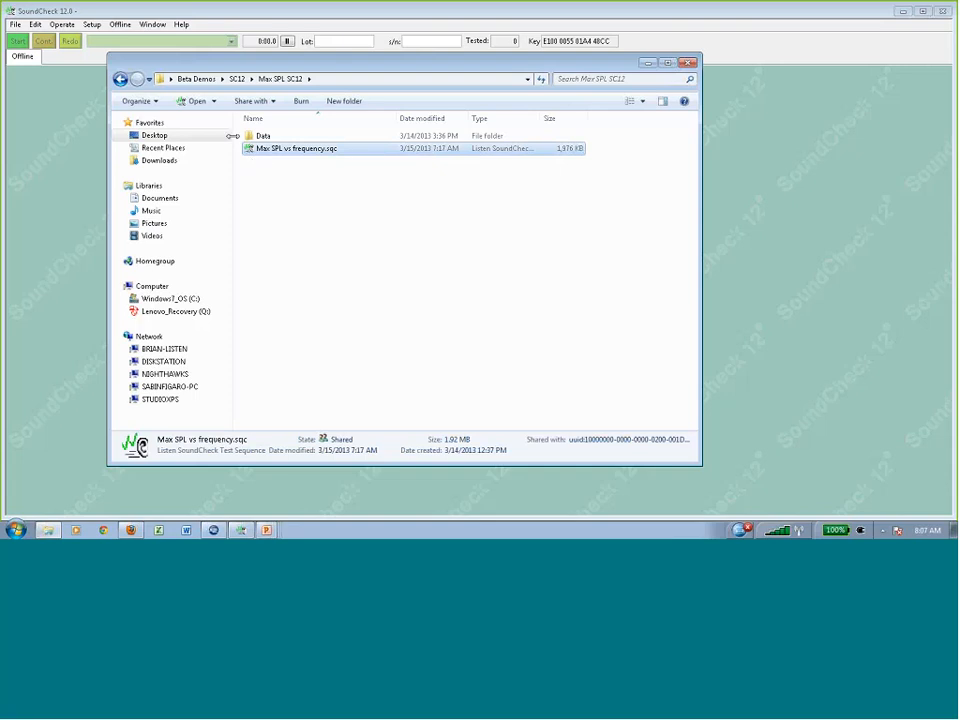
click(313, 178)
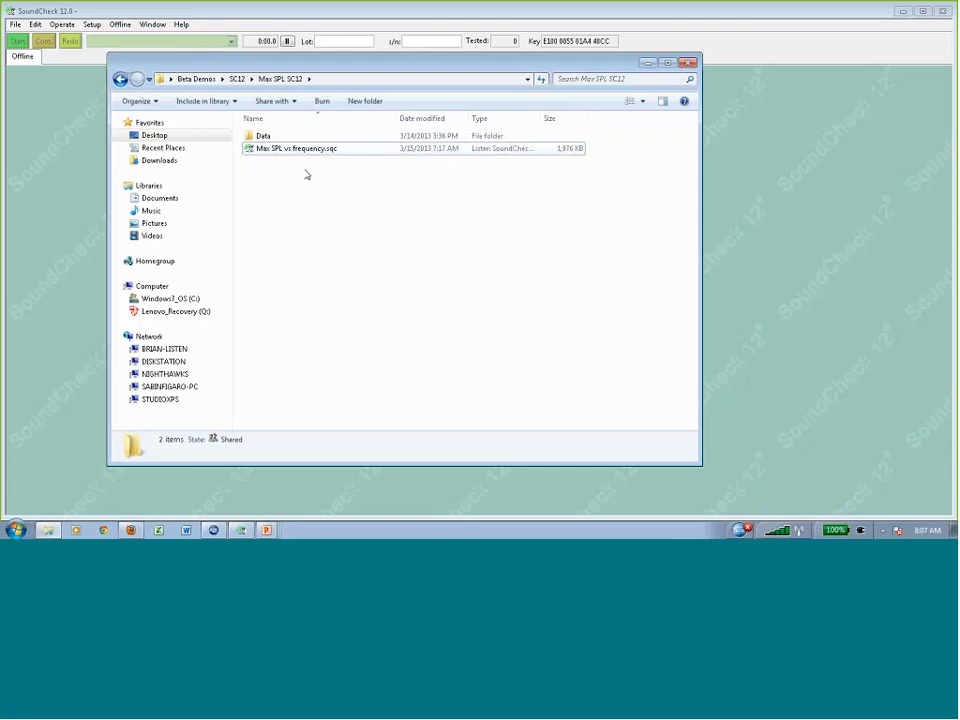
Switch to SoundCheck, open the recently used Complete test.sqc sequence and close its PDF sequence note.
click(183, 17)
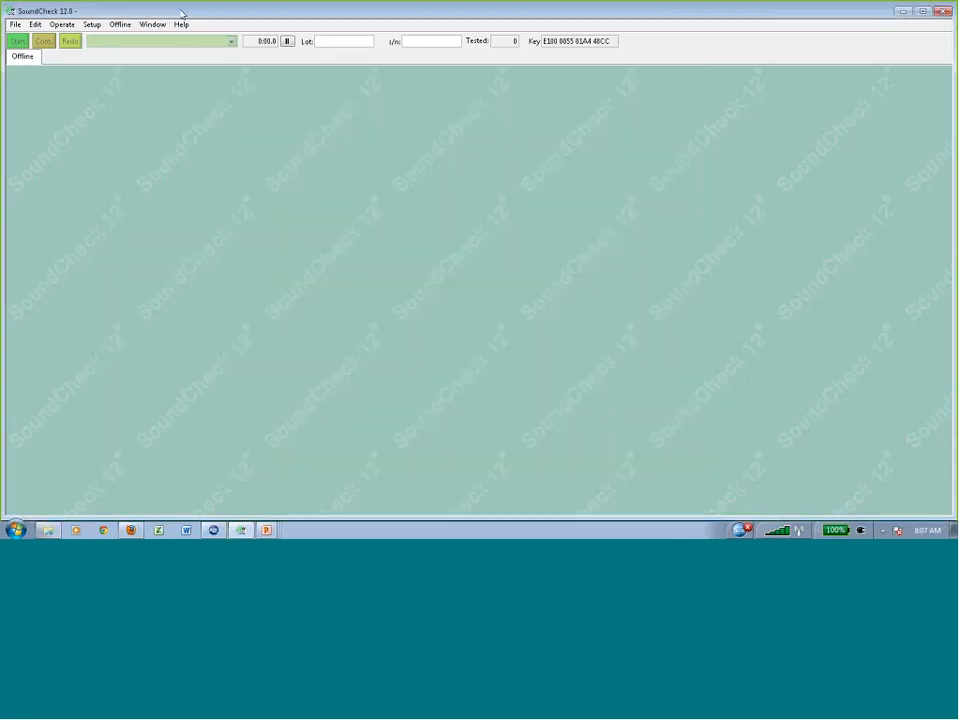
click(16, 24)
mouse_move(105, 168)
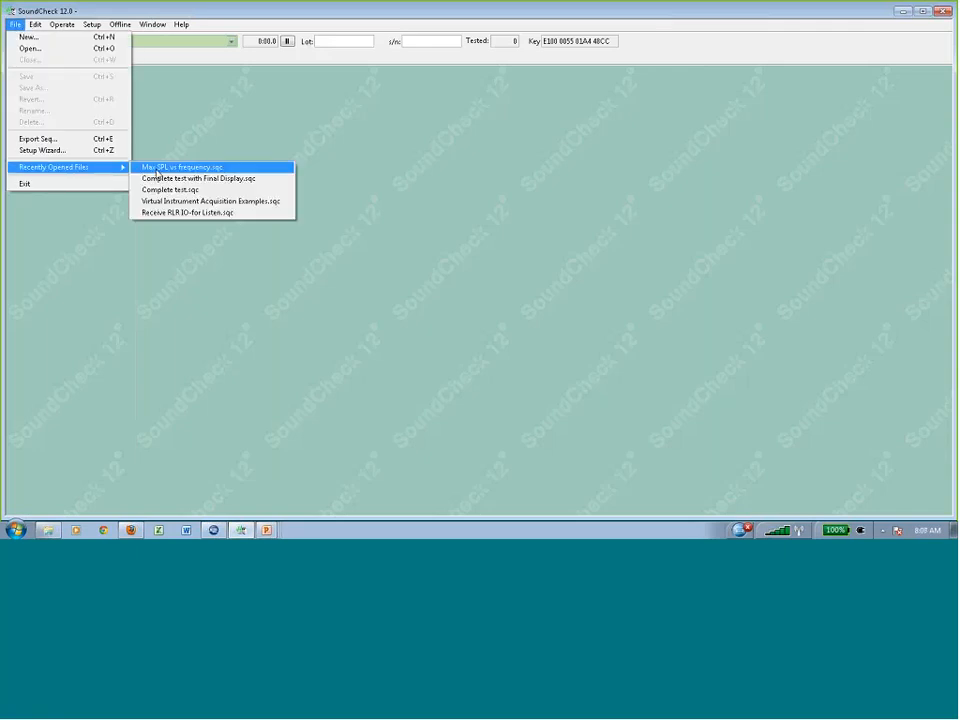
click(196, 190)
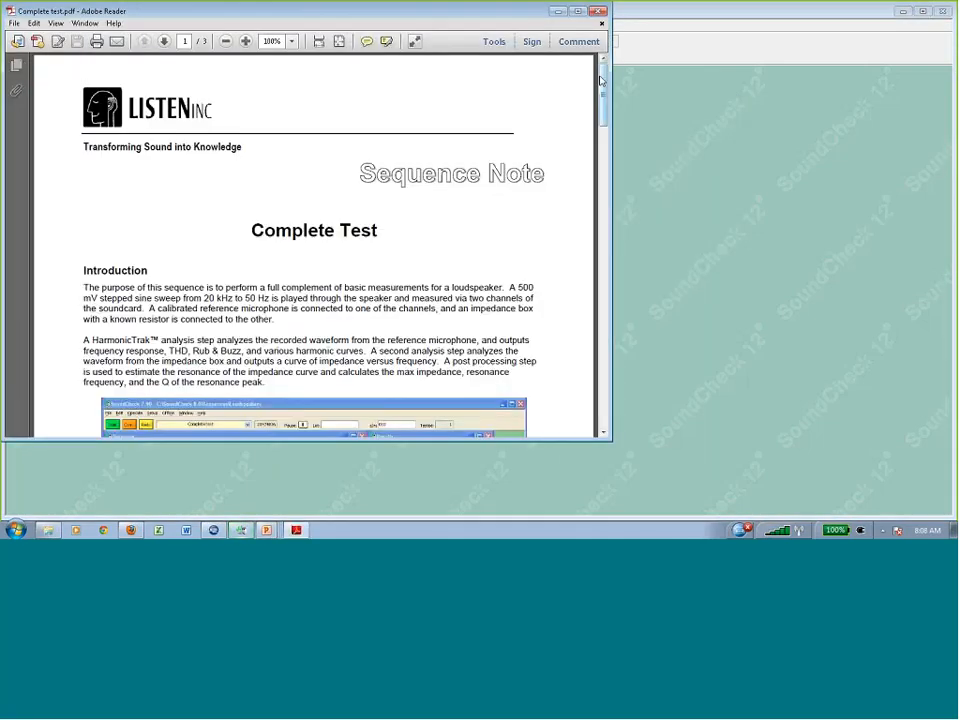
click(599, 11)
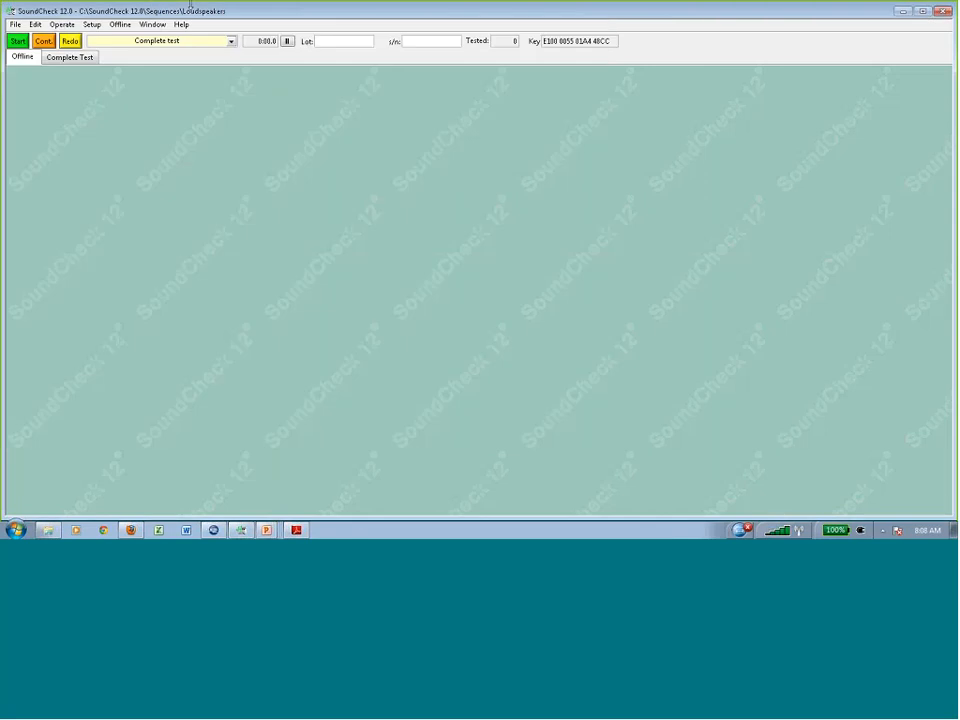
Open the Sequence Editor and insert the XY Graph - Large display template at the end of the Complete test sequence.
click(91, 24)
click(180, 235)
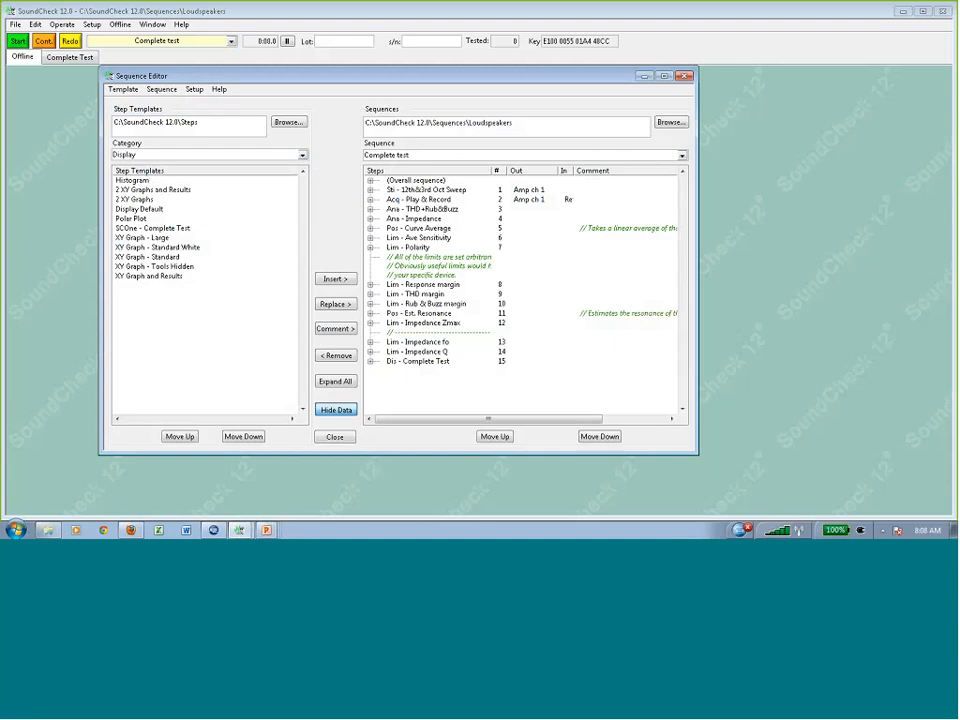
click(276, 238)
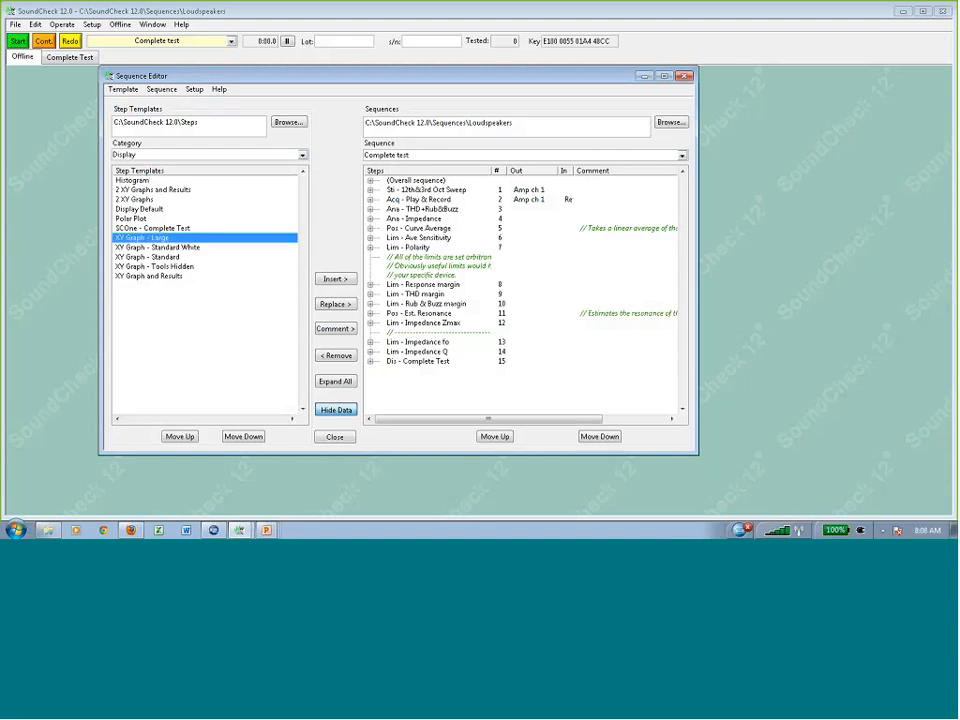
click(335, 279)
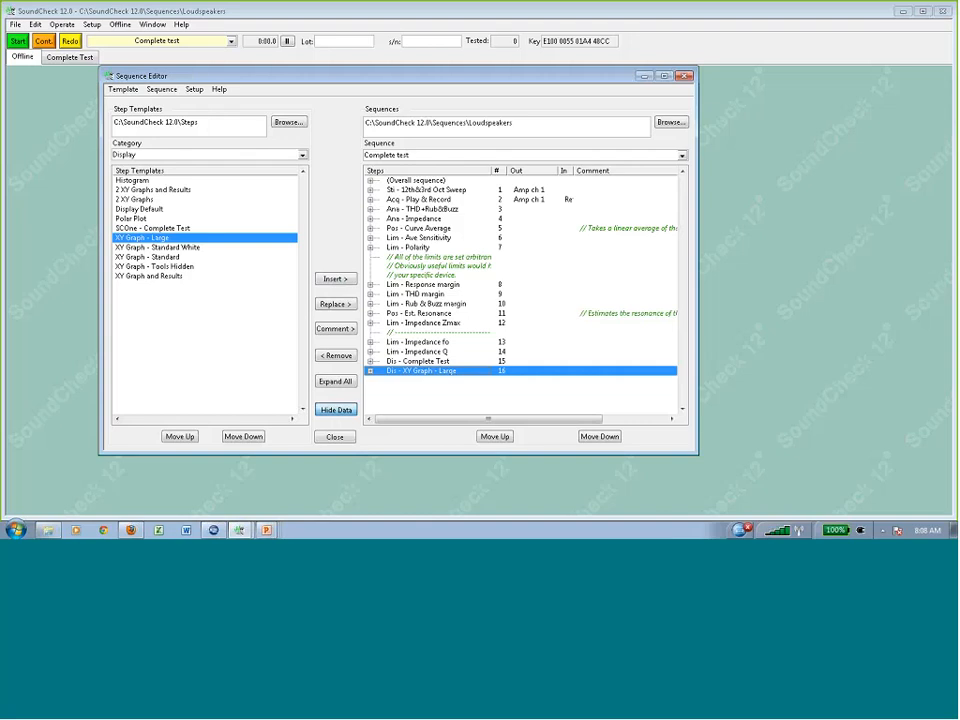
Rename the XY Graph - Large step in the sequence as "final display".
right_click(428, 372)
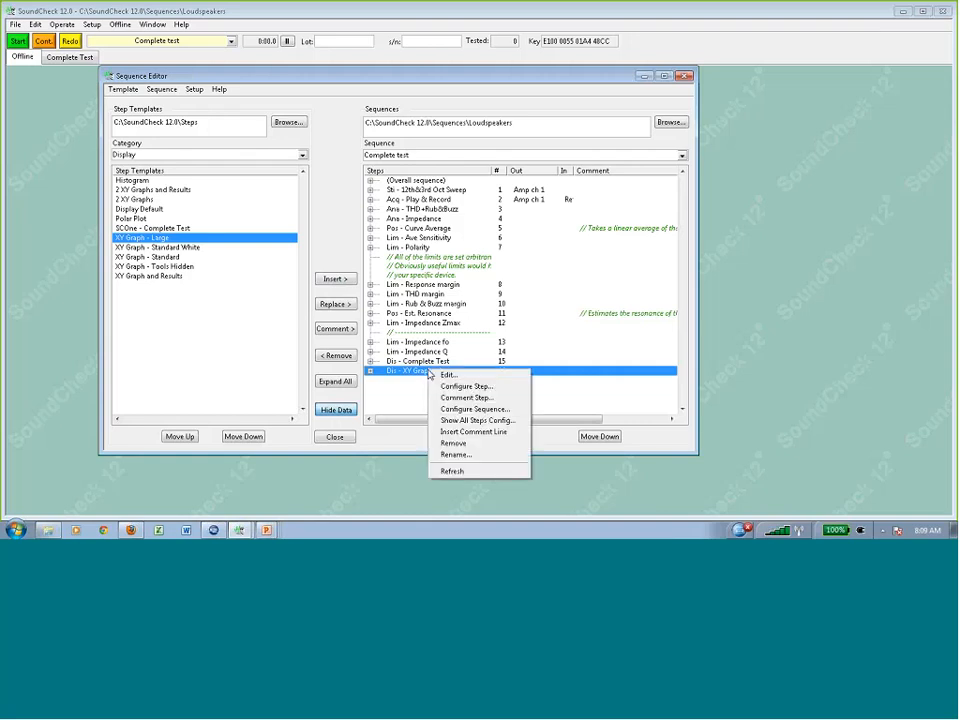
click(480, 455)
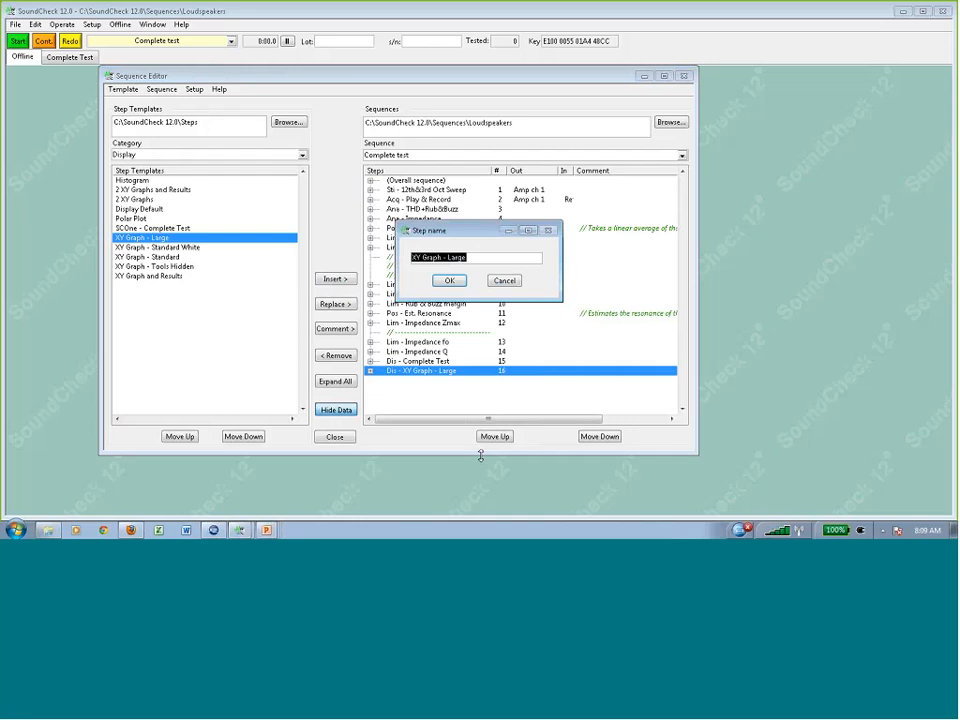
text(final display)
click(452, 281)
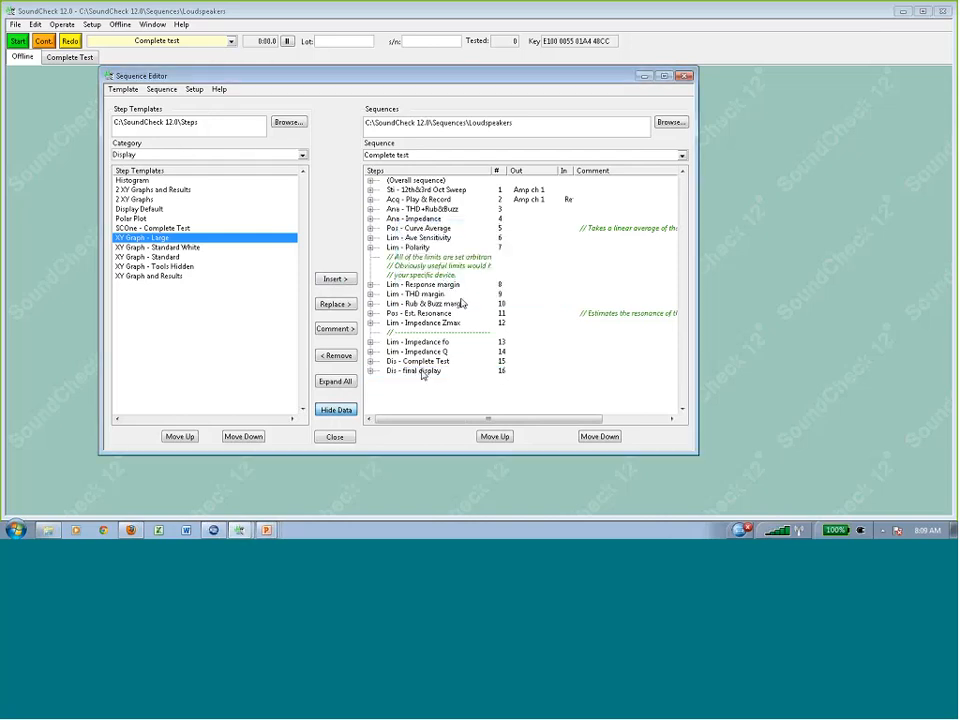
Examine the Curve Average post-processing step's settings and its Save As dialog, cancelling both without saving.
click(421, 374)
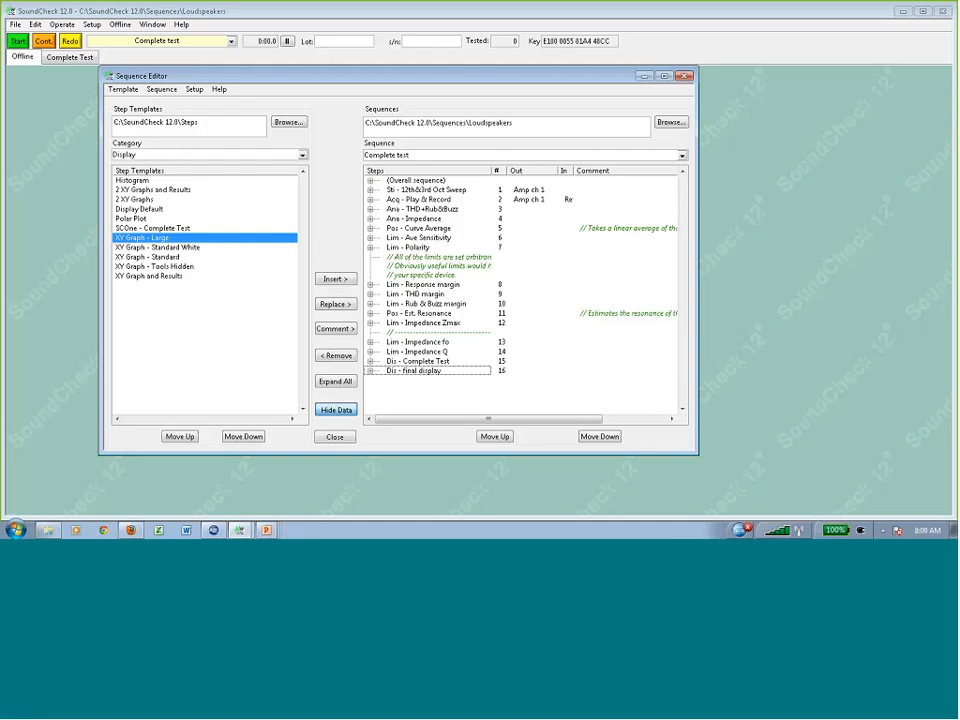
click(415, 371)
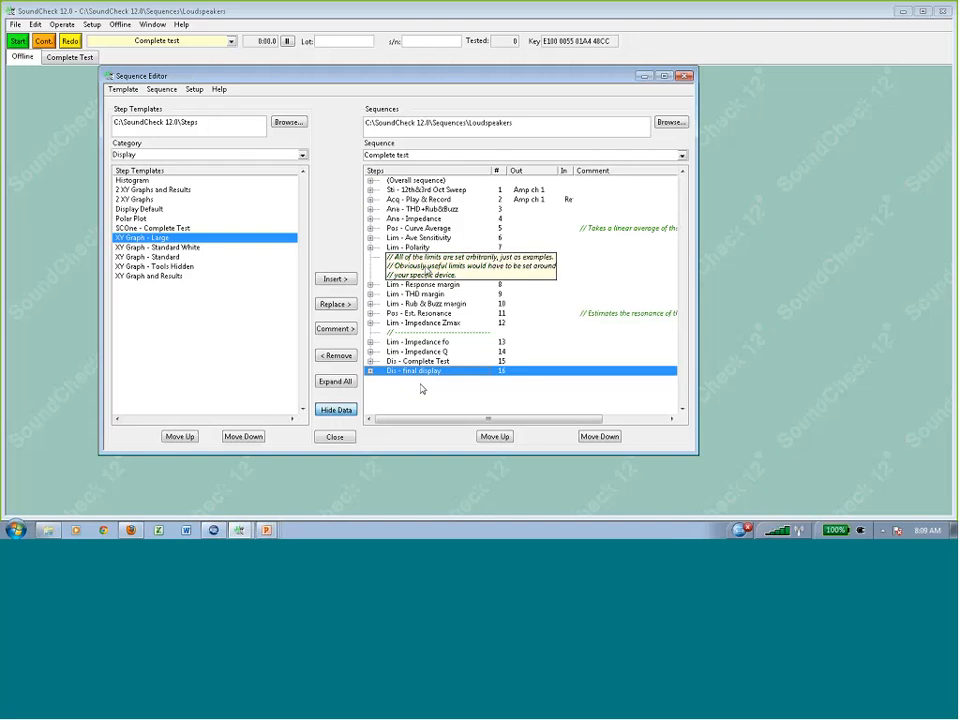
ctrl+click(425, 229)
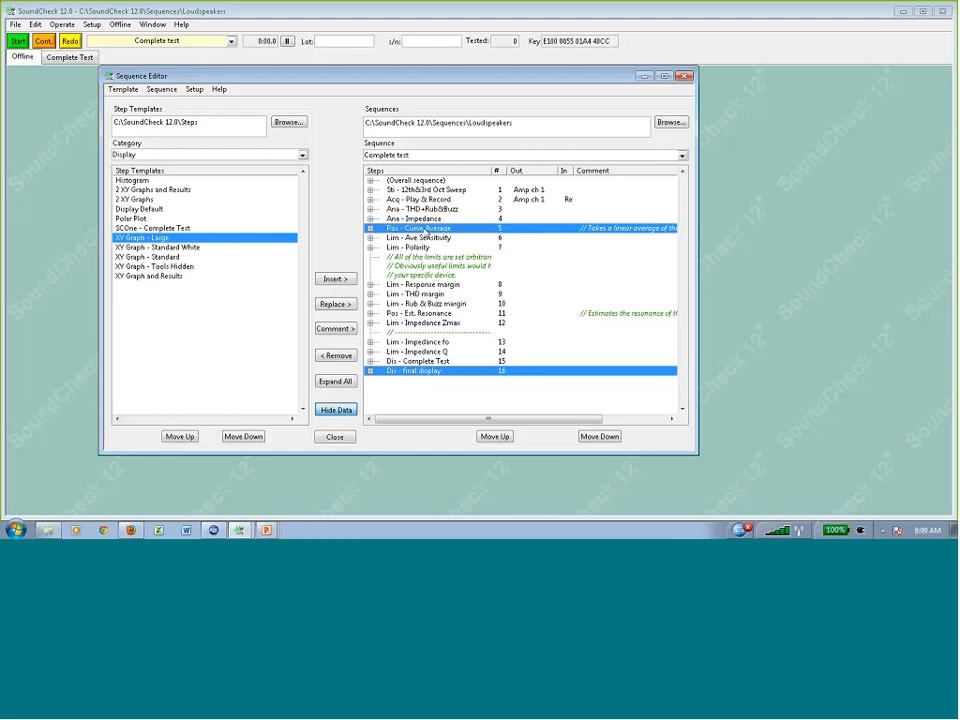
double_click(425, 230)
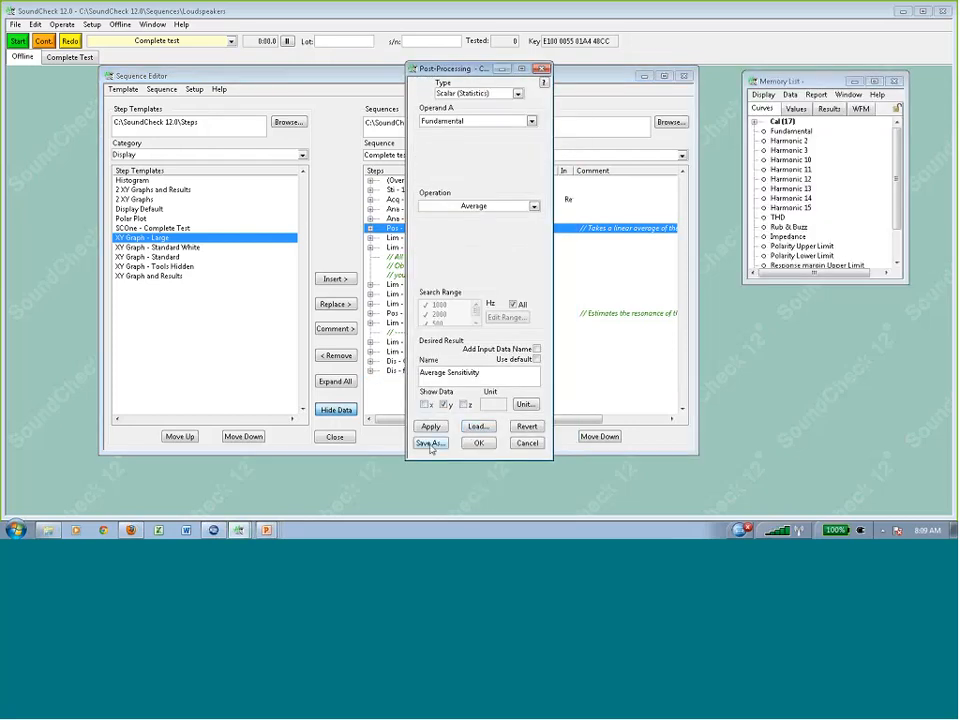
click(431, 446)
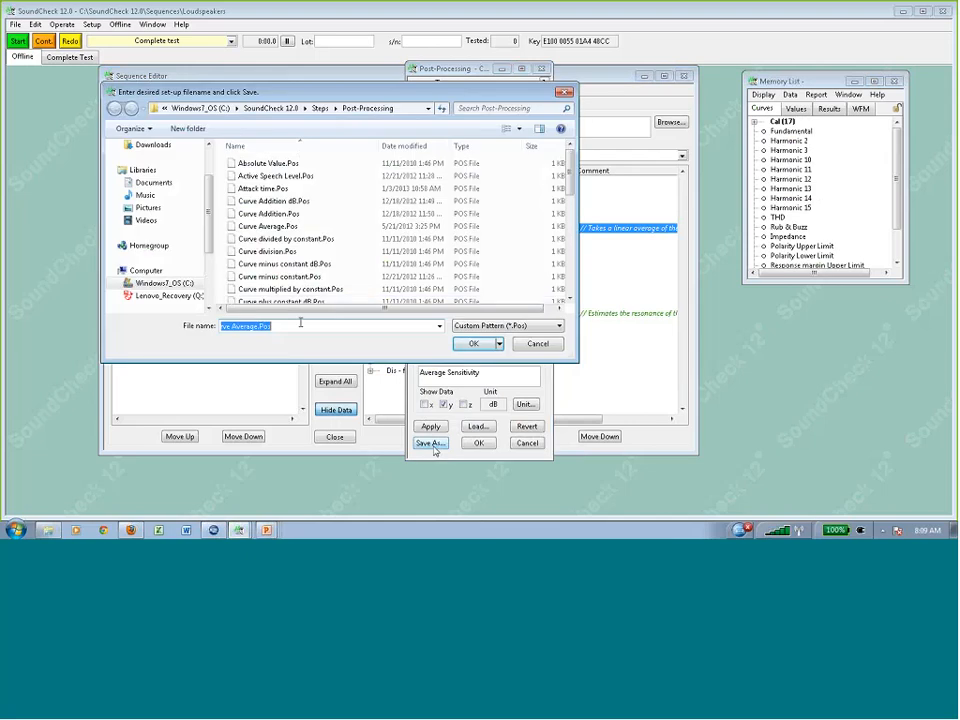
click(546, 344)
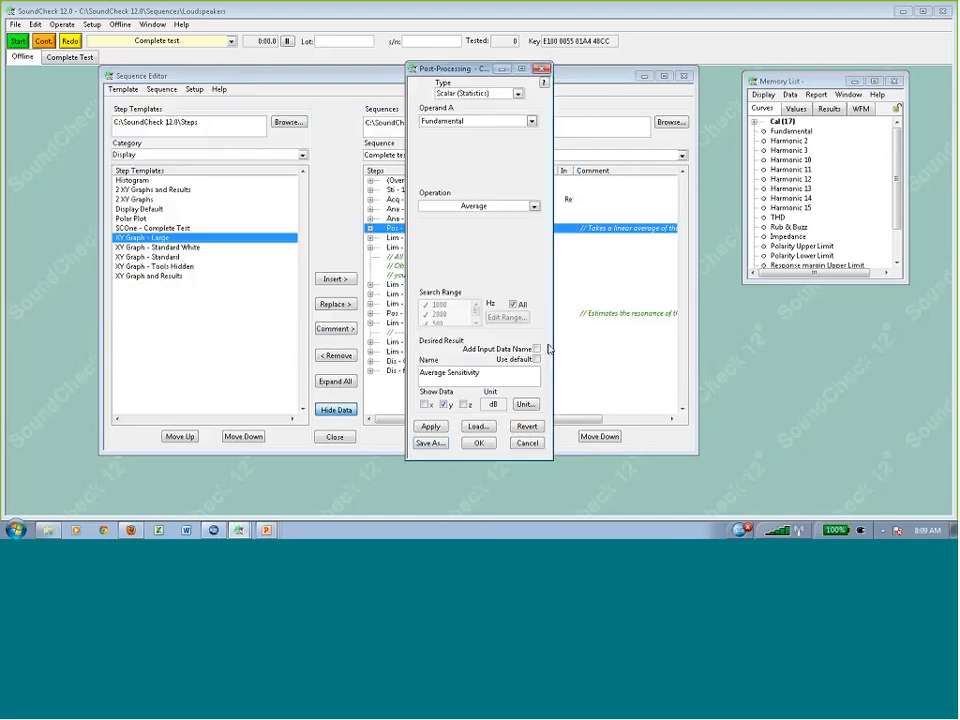
click(527, 443)
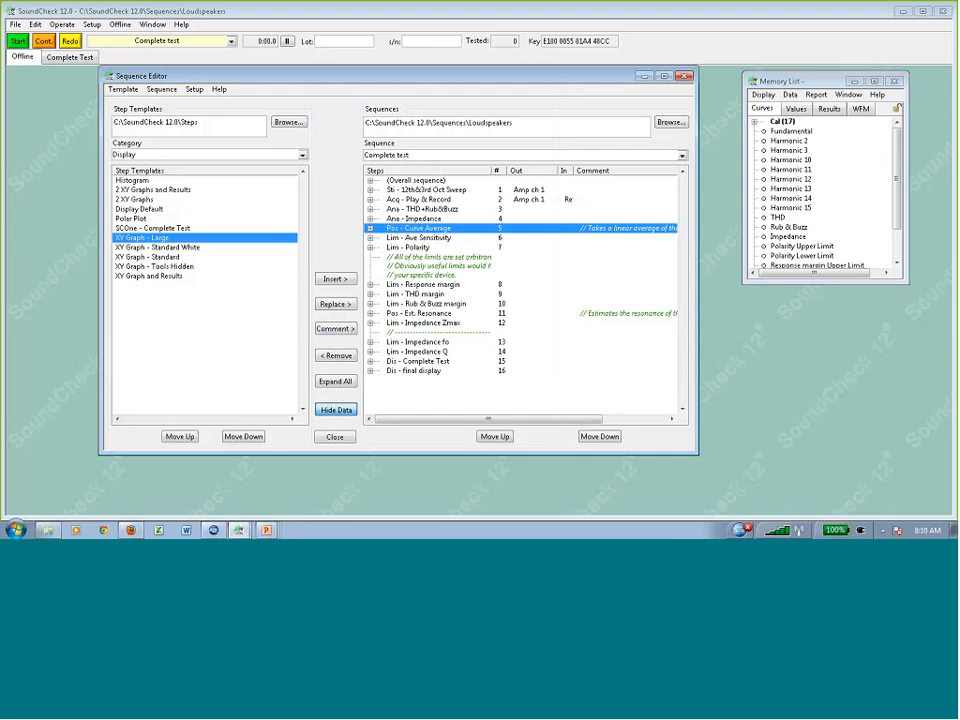
key(Up)
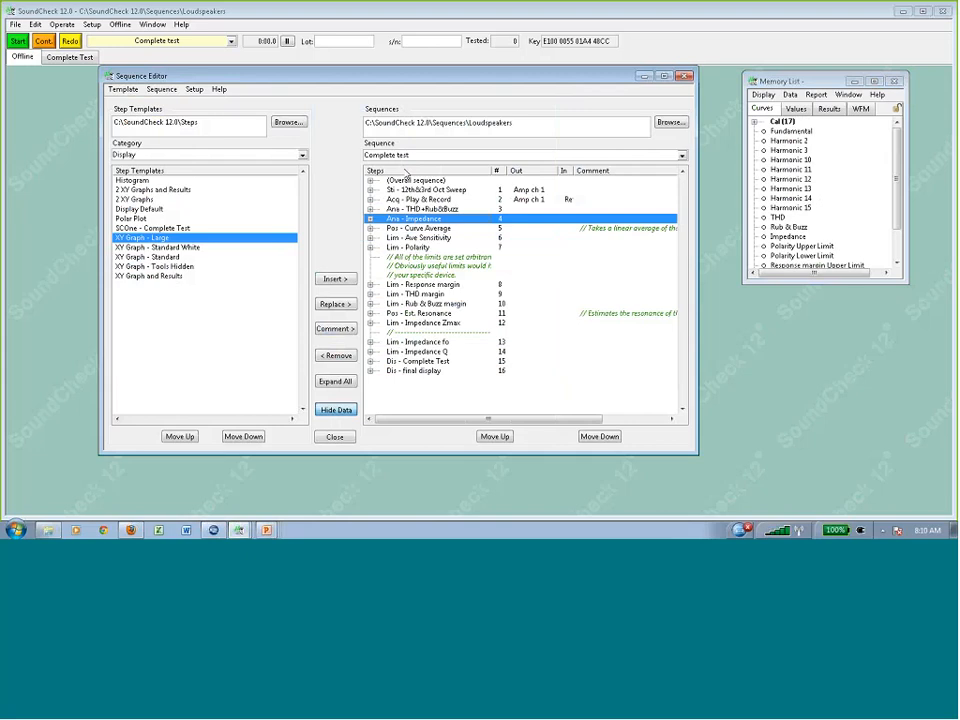
click(347, 410)
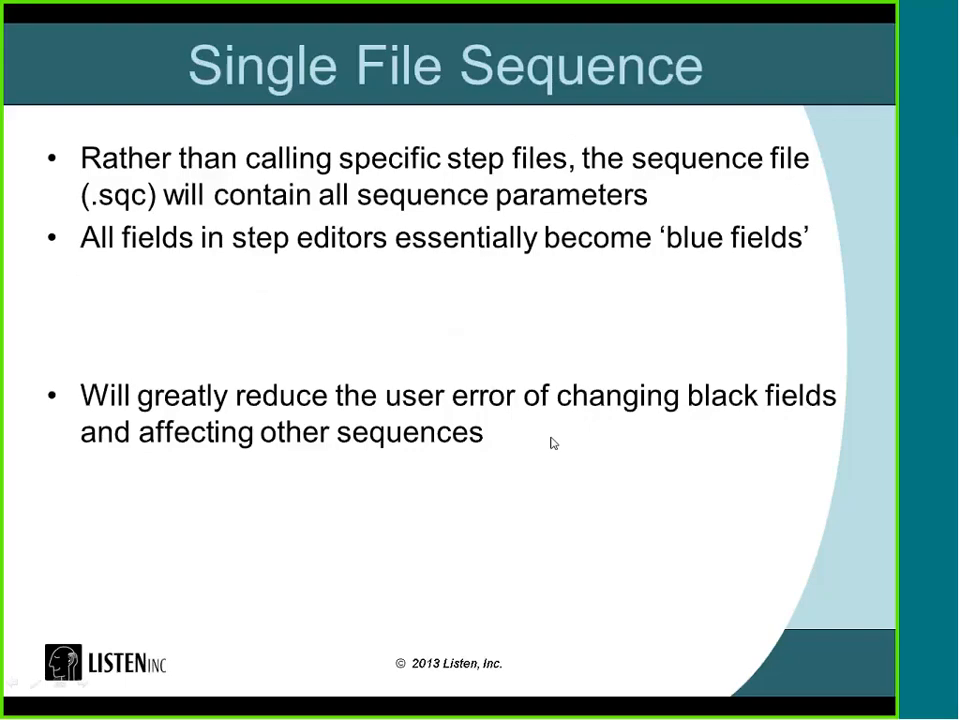
click(554, 443)
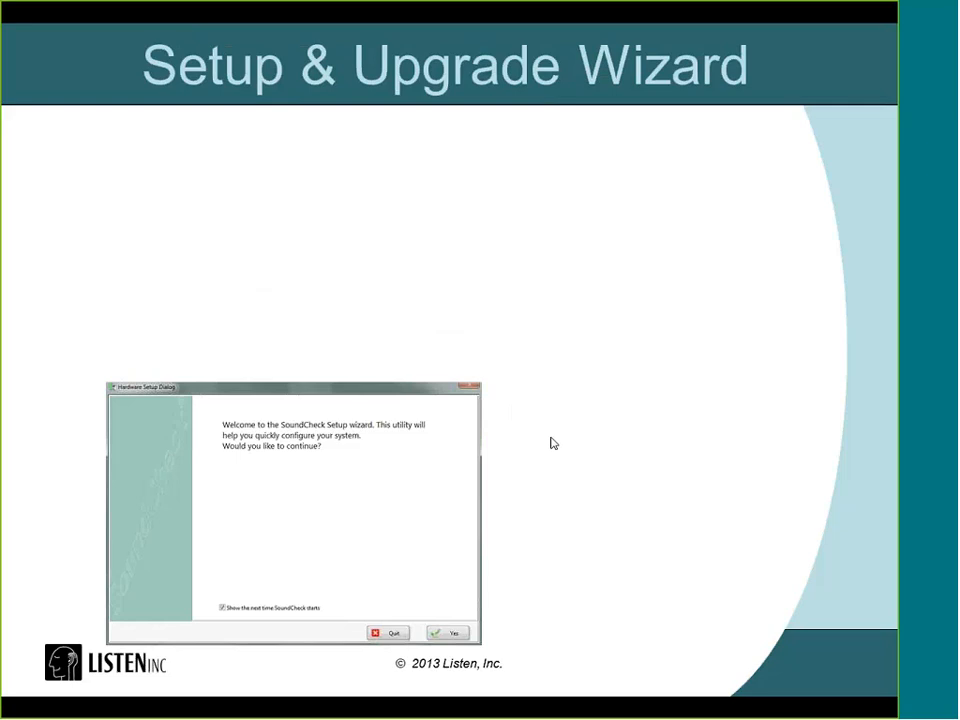
click(554, 443)
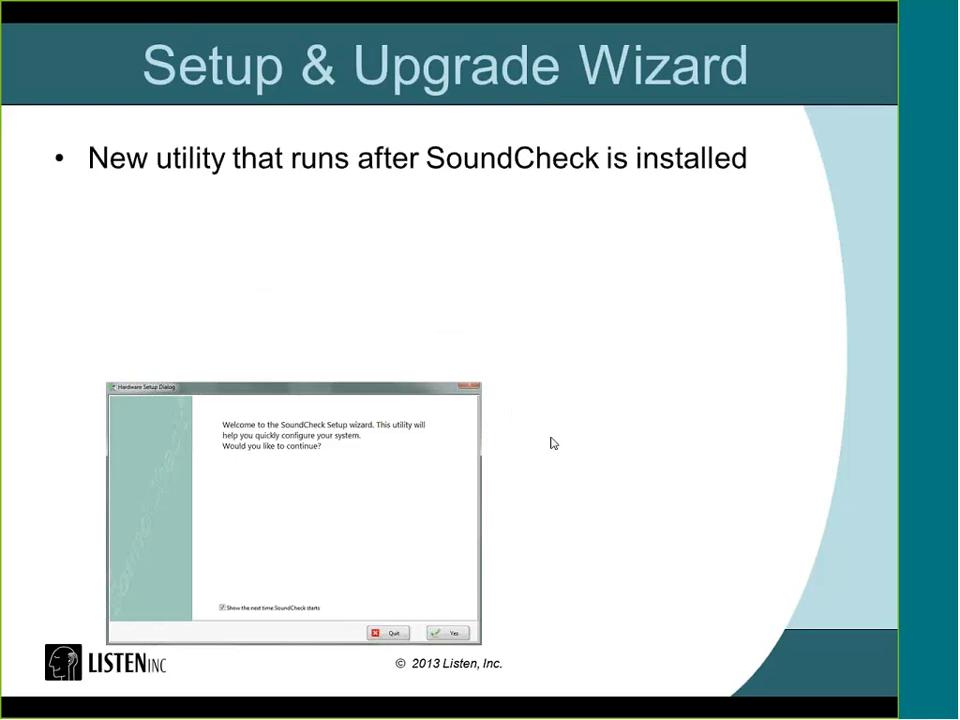
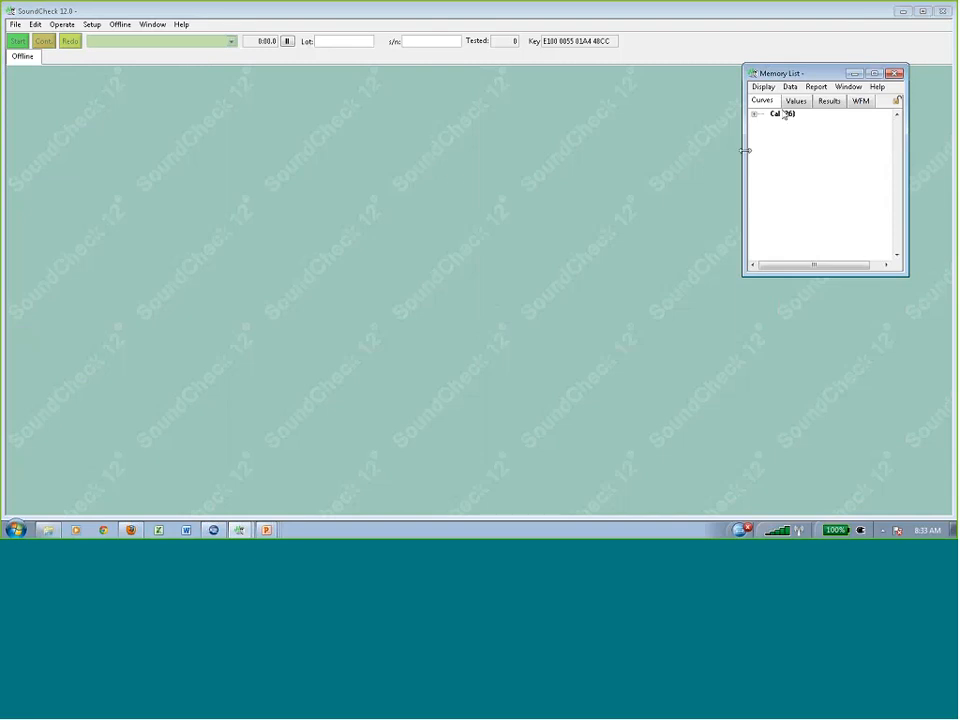
Load Single Points - 1 kHz Level.dat from C:\Listen\Projects\Software QA into the Memory List, show its values and widen the list window.
click(790, 87)
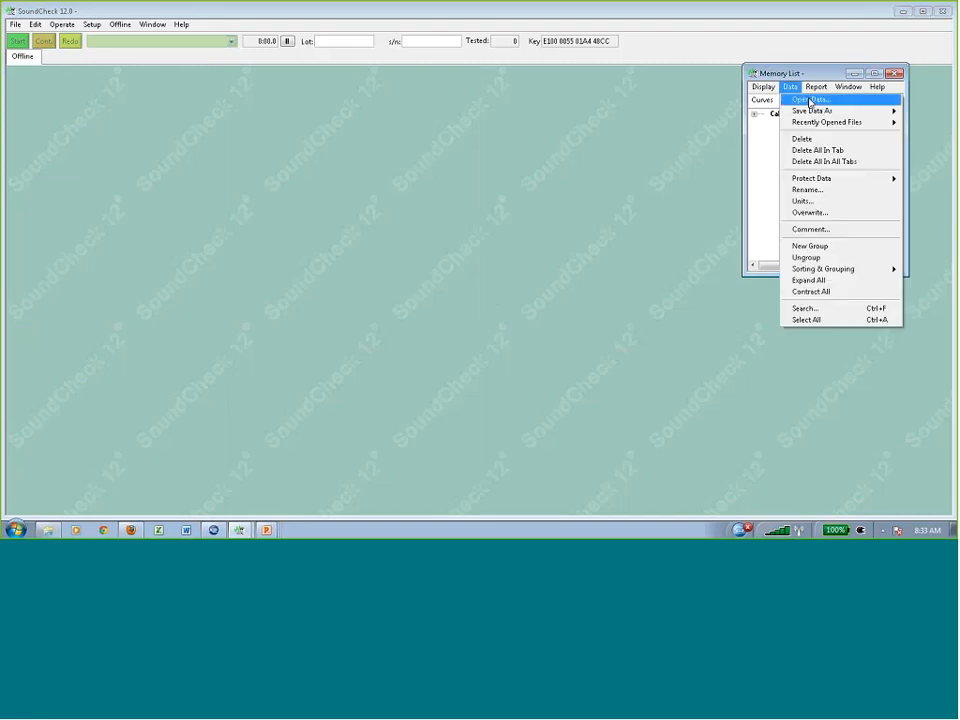
mouse_move(846, 122)
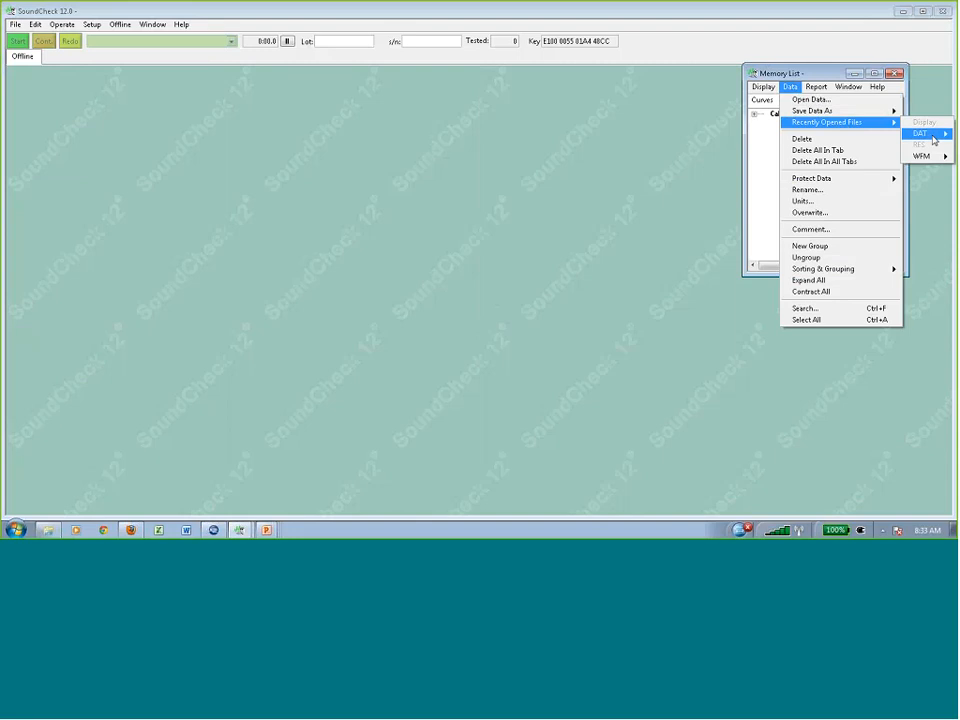
mouse_move(933, 140)
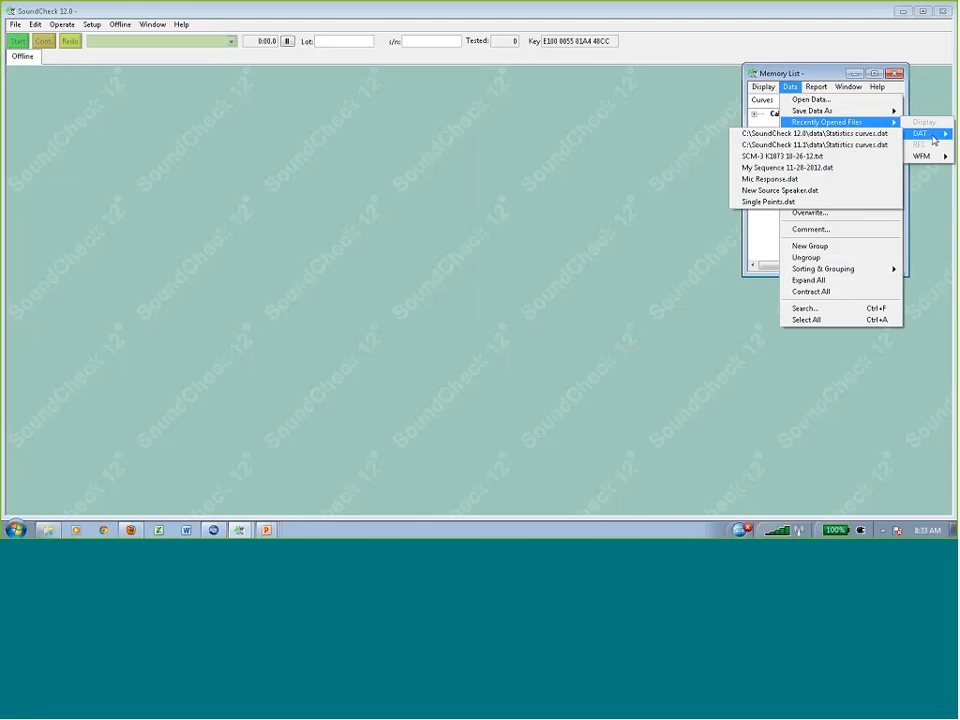
click(862, 146)
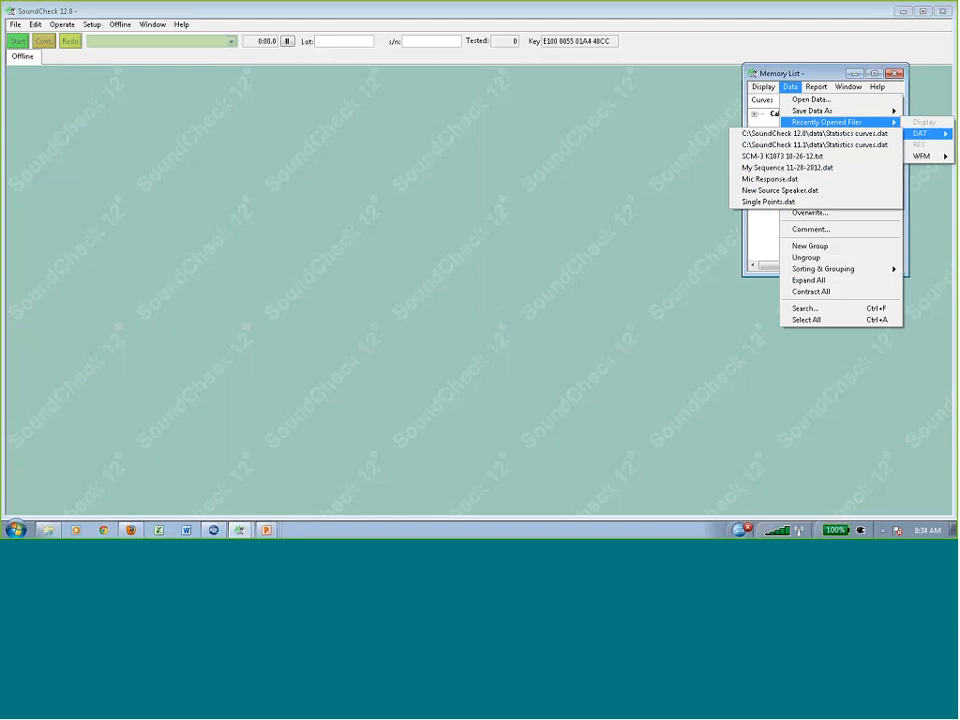
click(801, 192)
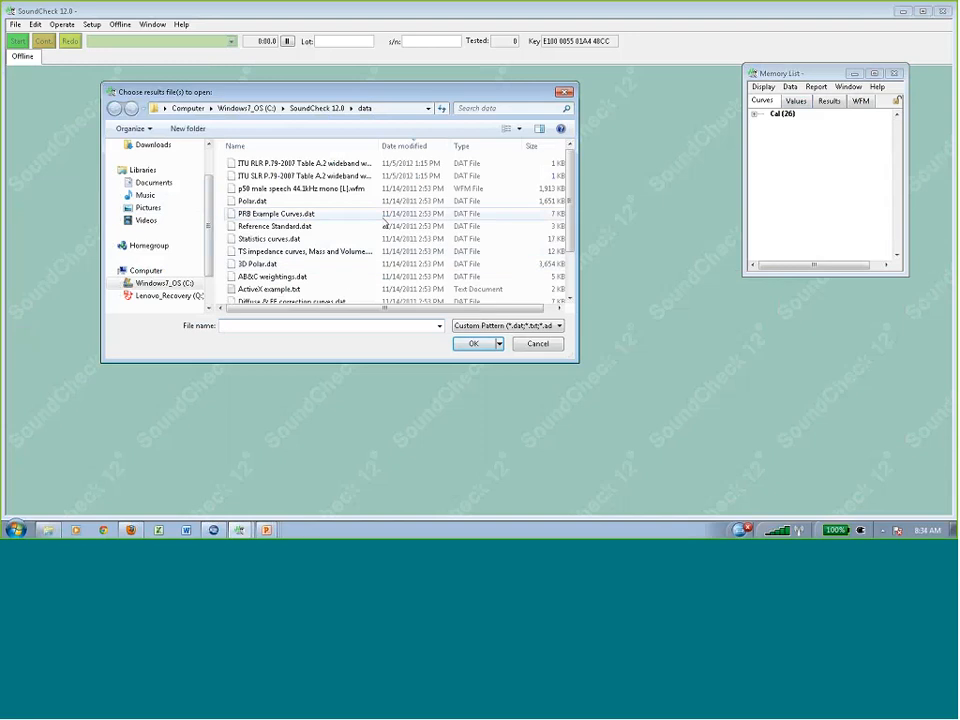
scroll(180, 240, up, 1)
scroll(186, 244, down, 2)
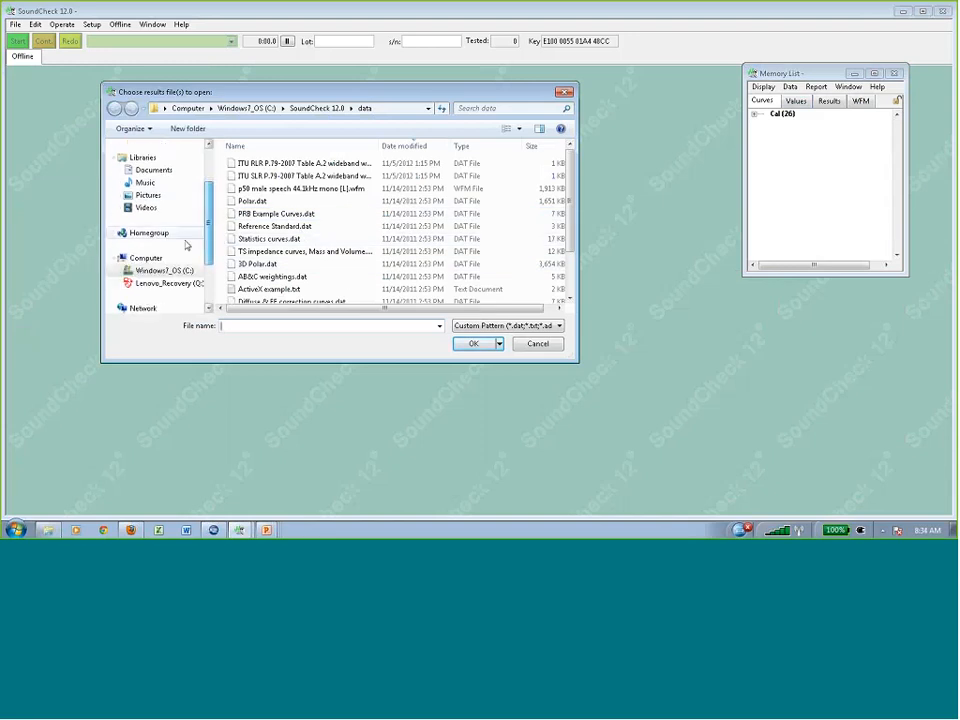
click(168, 270)
scroll(278, 239, up, 3)
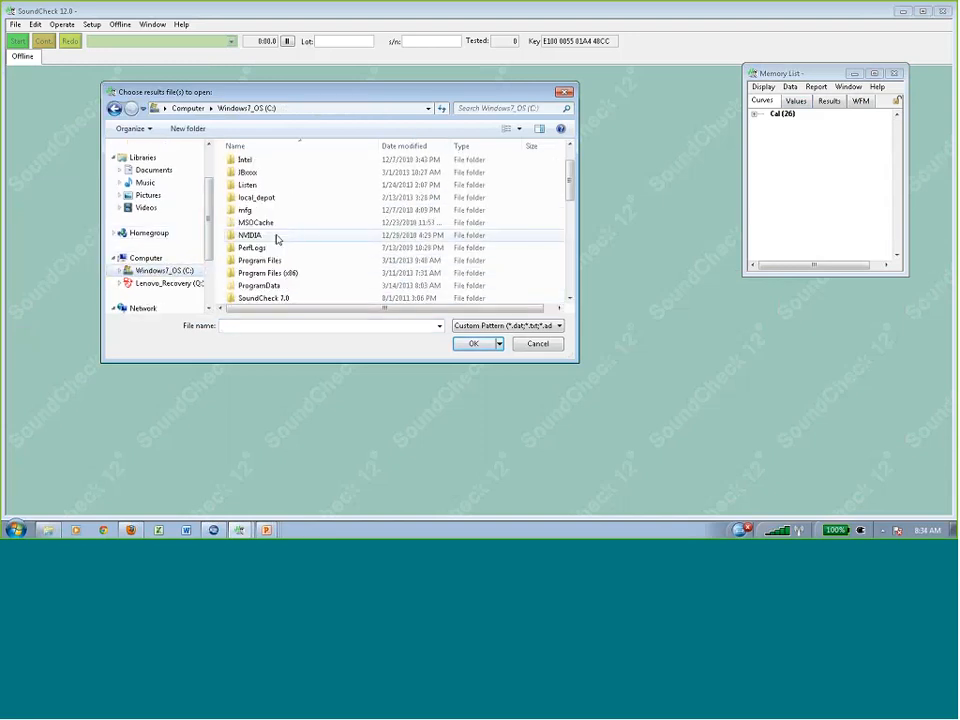
double_click(250, 186)
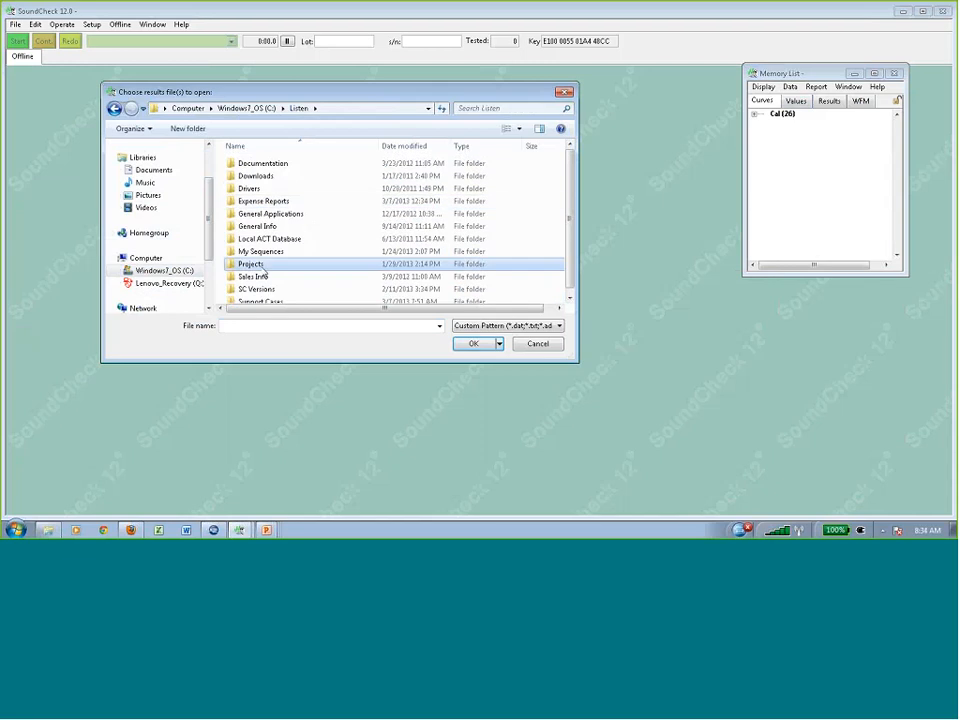
double_click(250, 266)
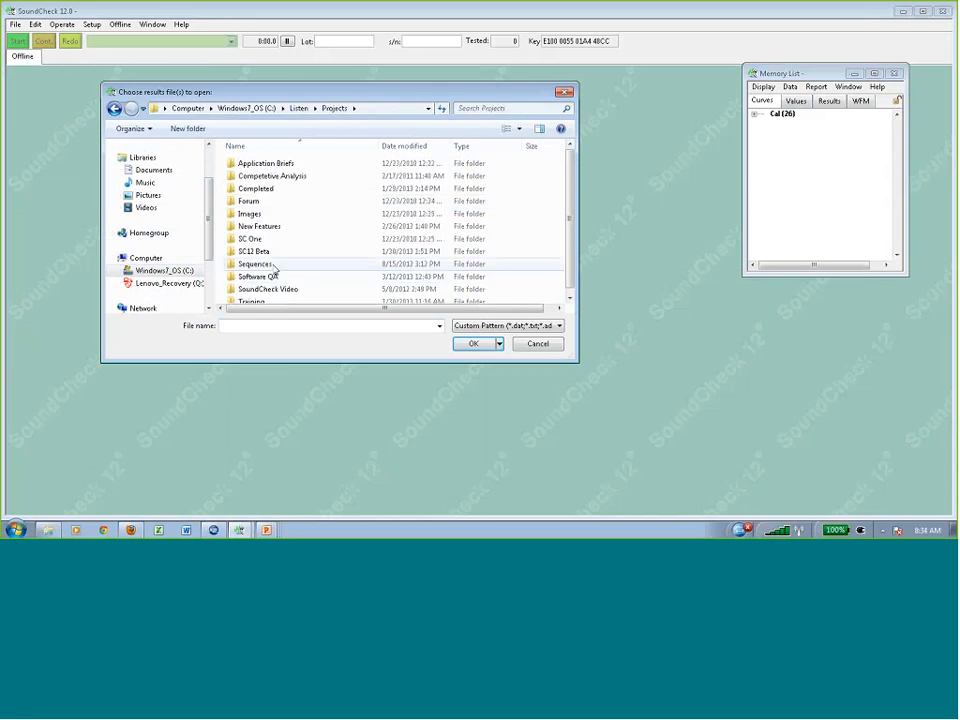
double_click(270, 279)
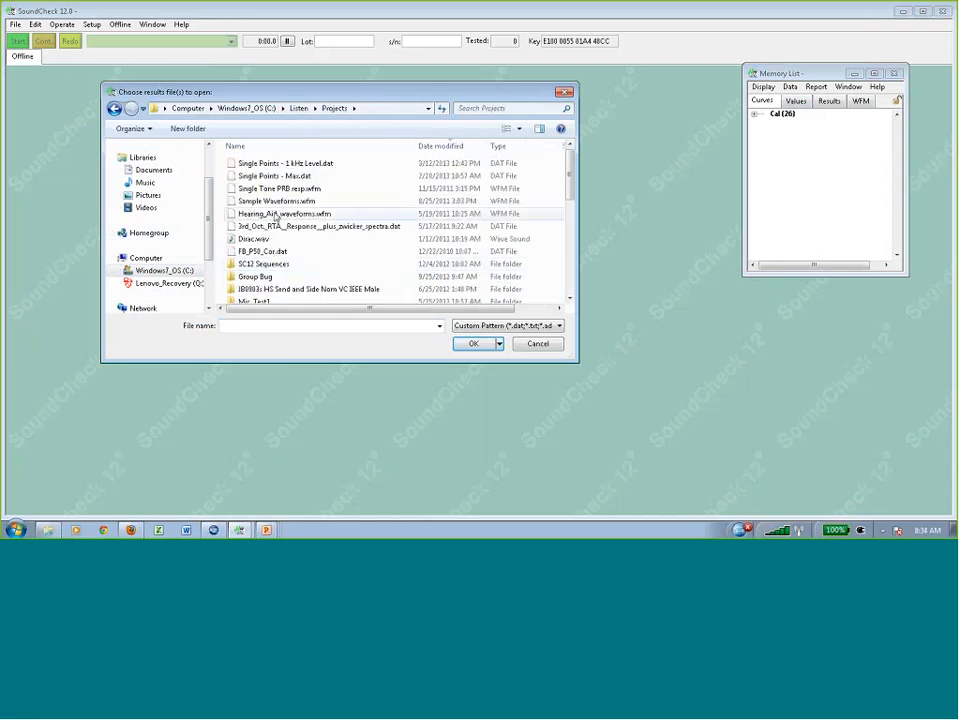
click(238, 164)
double_click(238, 164)
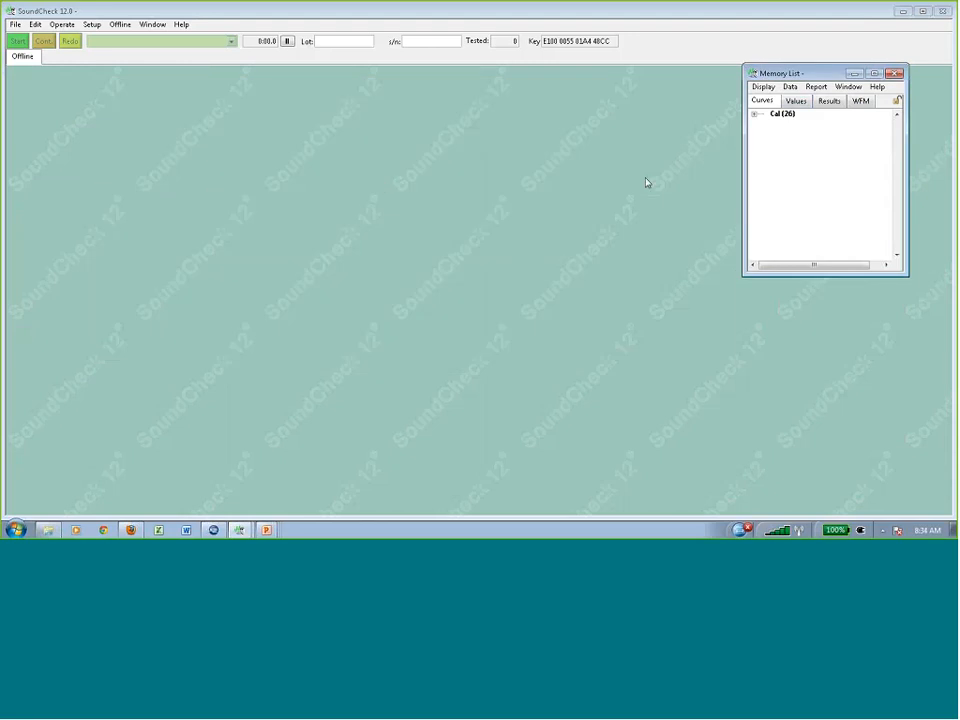
click(792, 100)
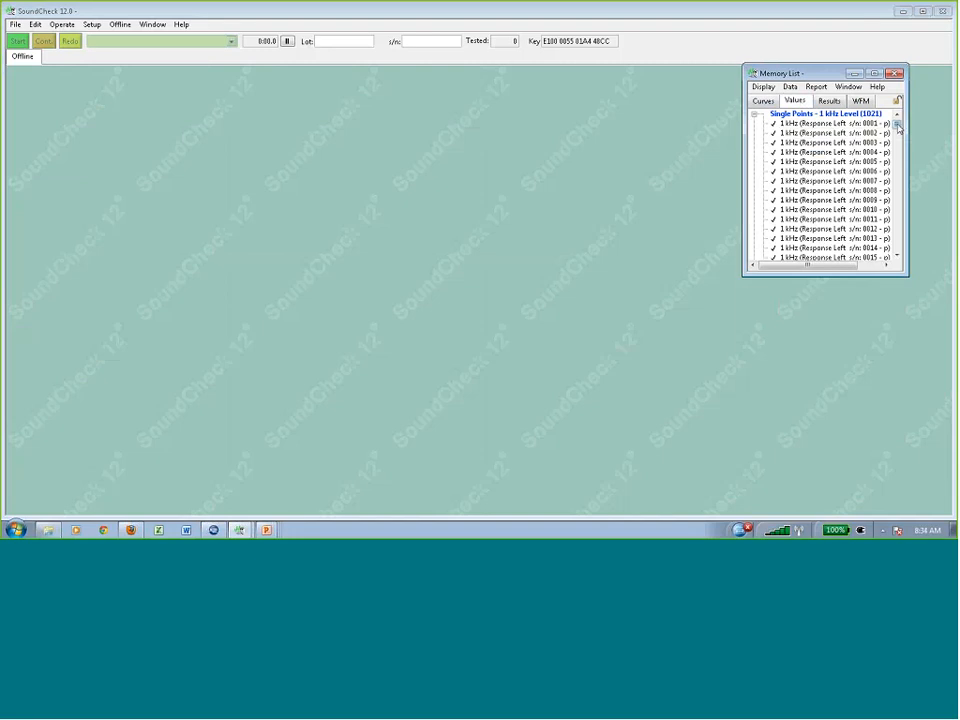
mouse_move(908, 134)
mouse_down()
mouse_move(925, 135)
mouse_move(916, 132)
mouse_move(921, 258)
mouse_move(914, 125)
mouse_up()
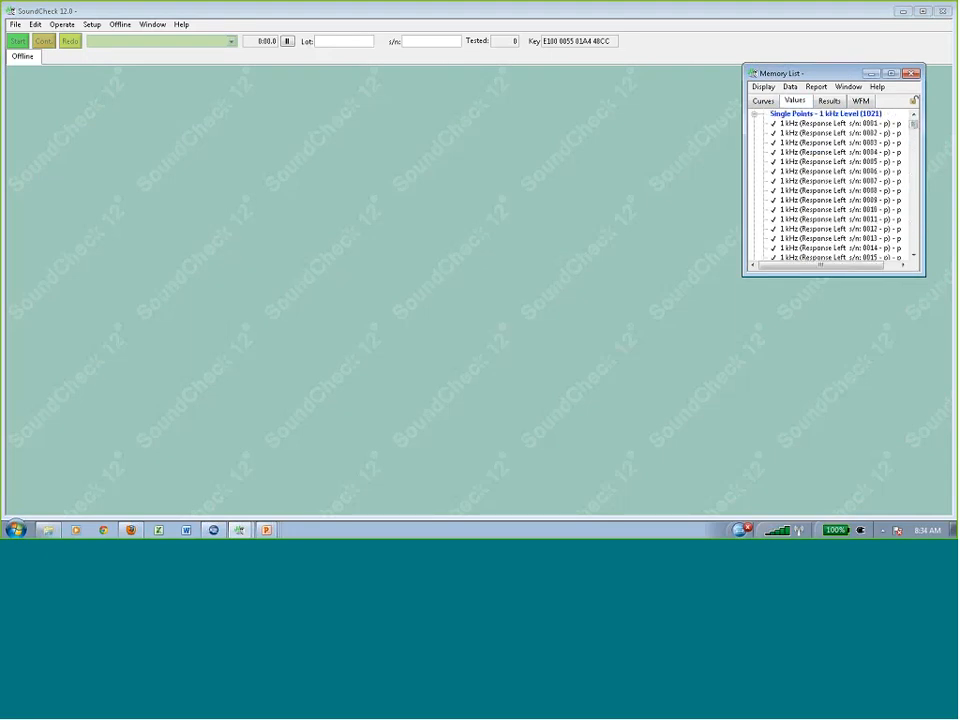
Open the OFFLINE.Sta statistics step offline and select the whole range of 1 kHz Response Left values as input data.
click(119, 24)
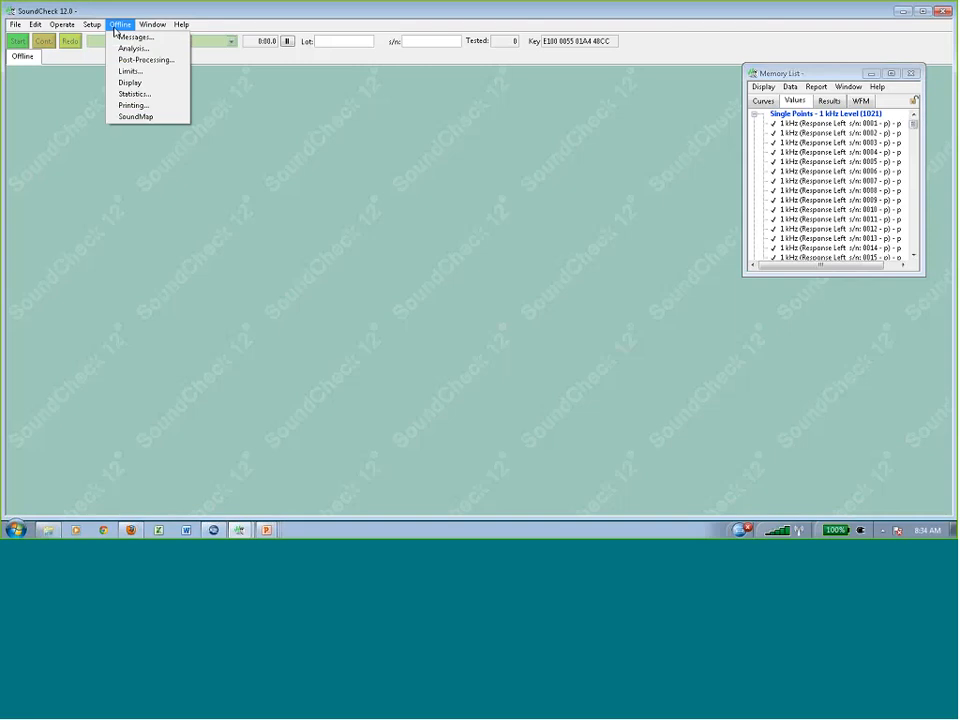
click(145, 95)
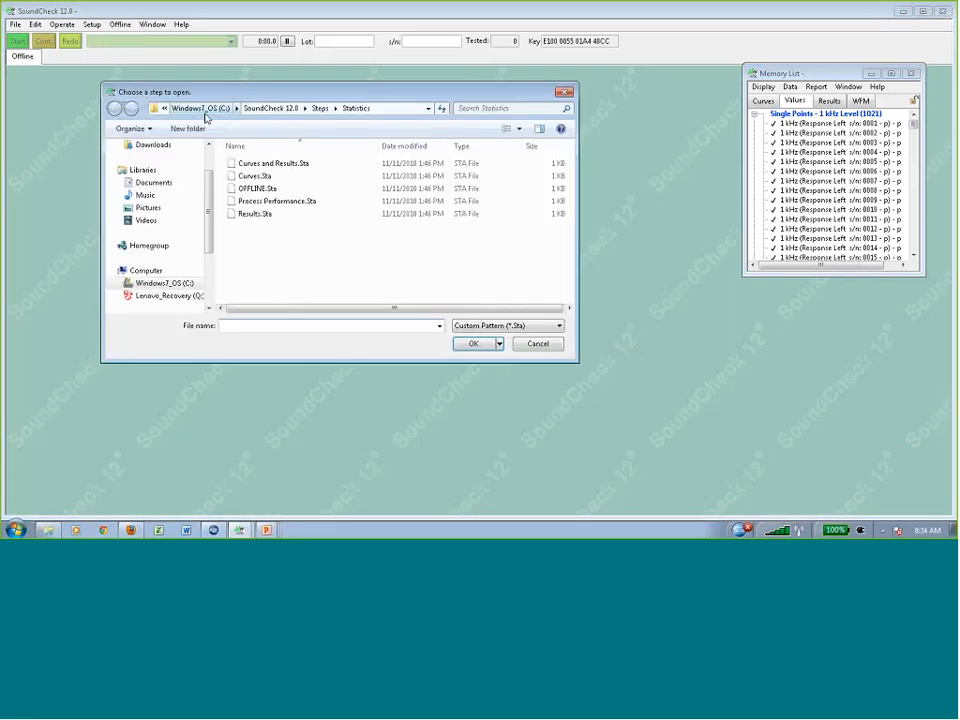
click(252, 189)
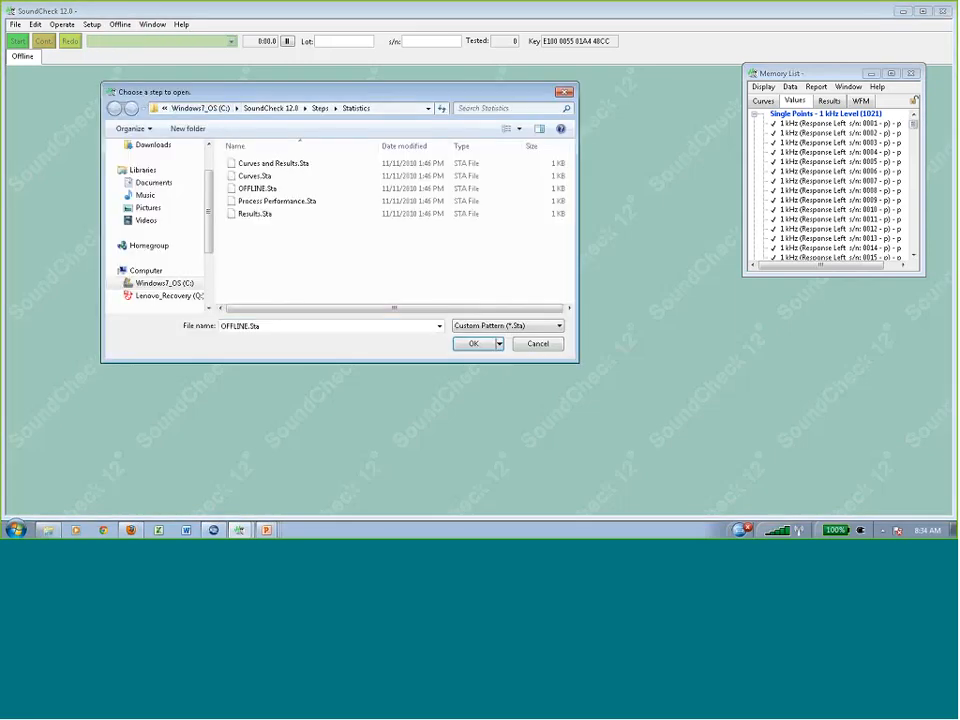
double_click(245, 190)
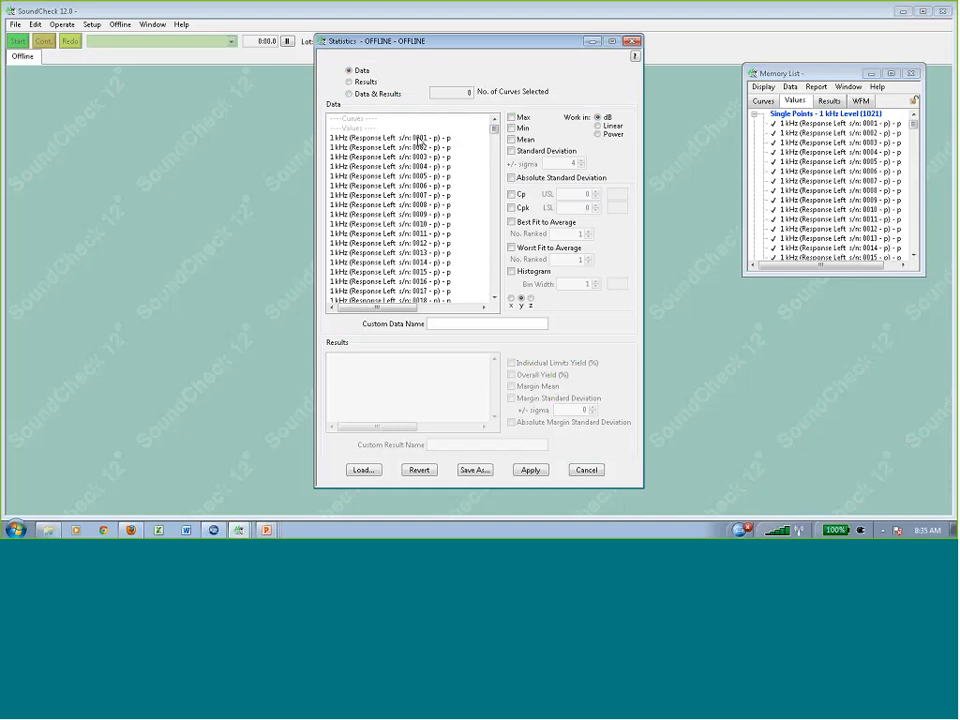
drag(493, 130, 498, 292)
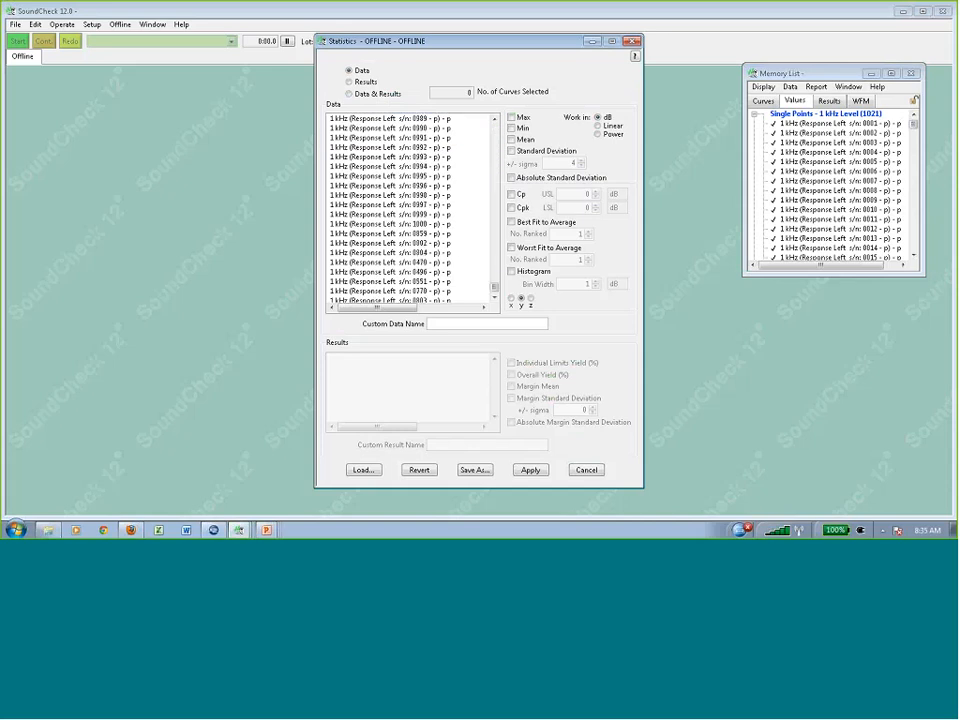
shift+click(423, 292)
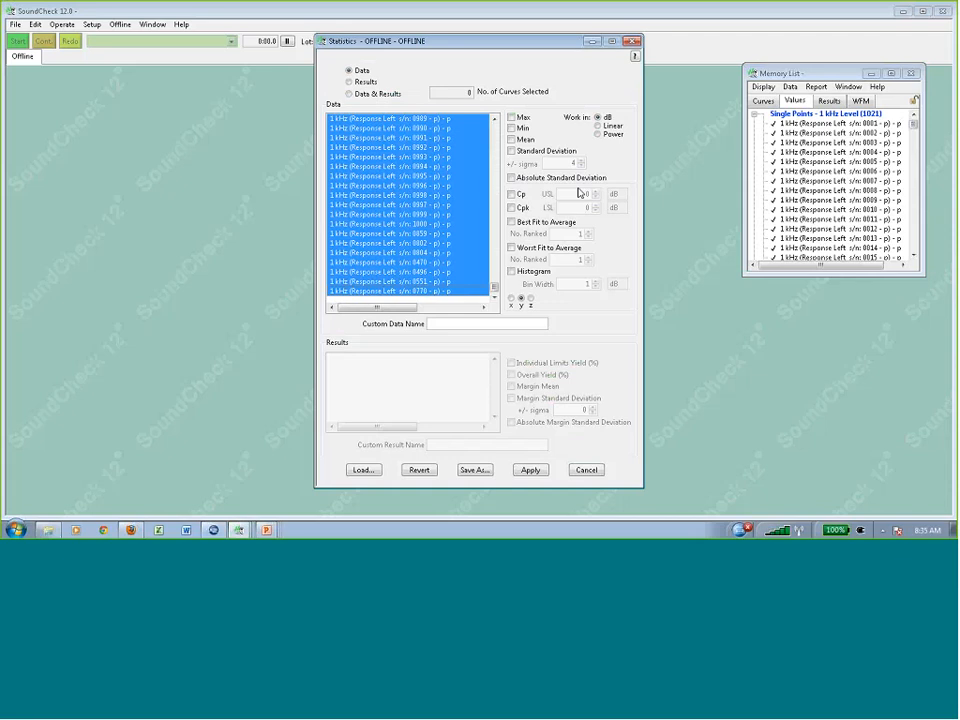
Enable the histogram statistic with a bin width of 0.5 dB and apply it to the selected values.
click(512, 271)
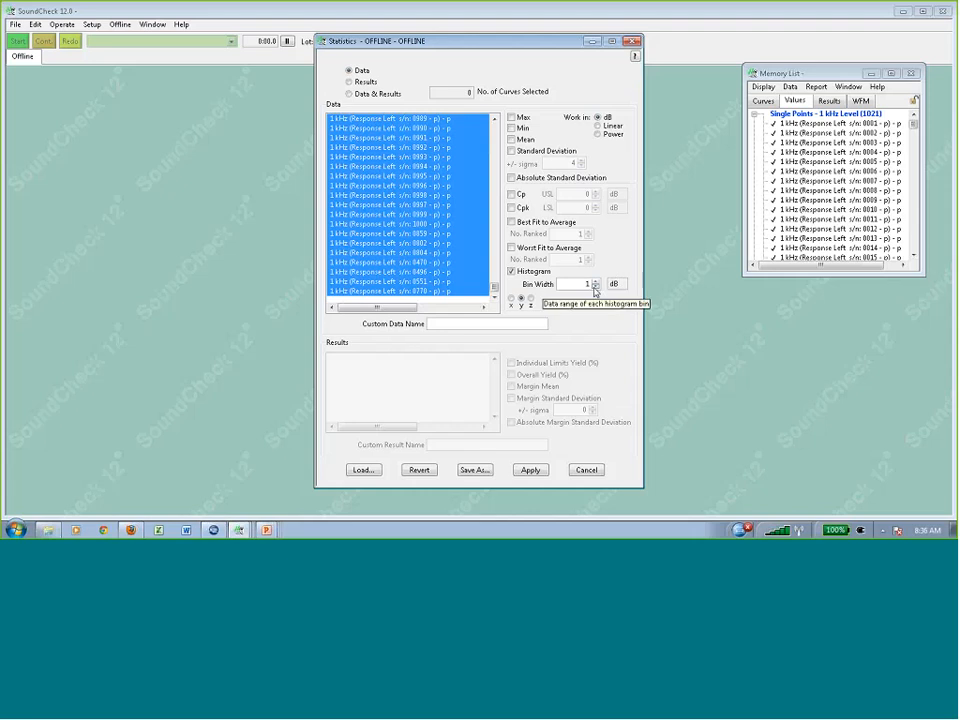
double_click(576, 283)
text(.5)
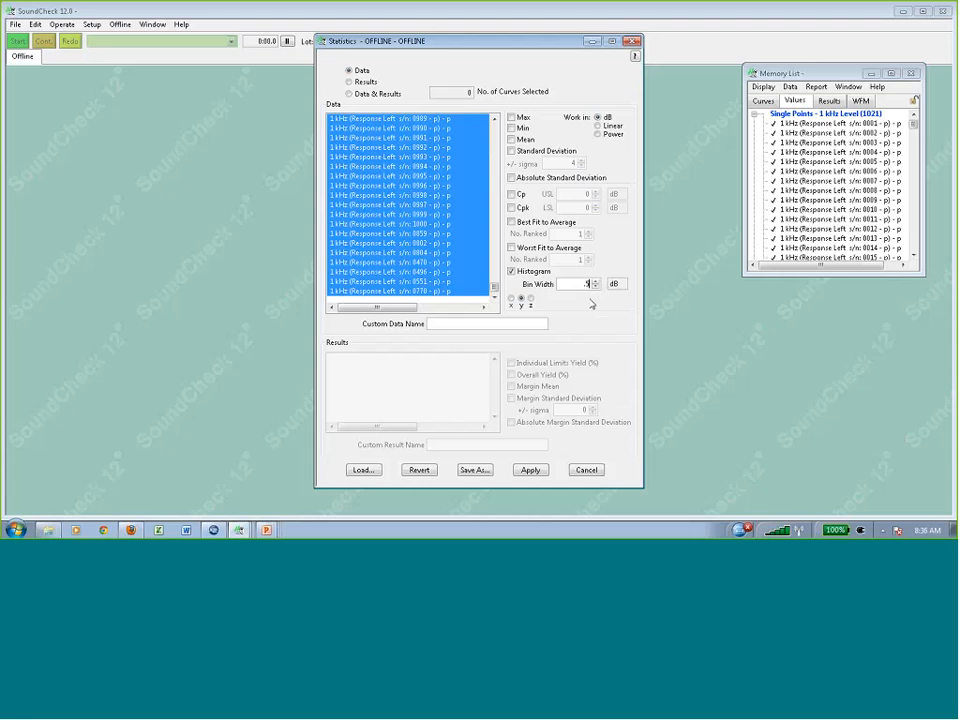
click(587, 305)
click(531, 472)
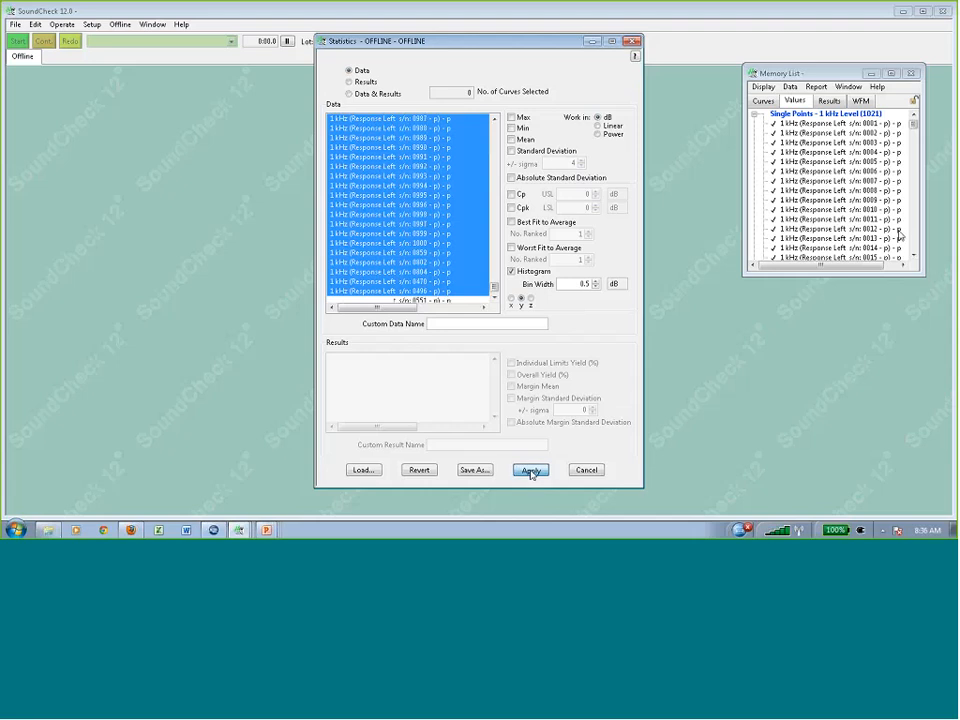
Show the Protected curves group in the Memory List, then move and widen its window to fit the full curve names.
click(769, 102)
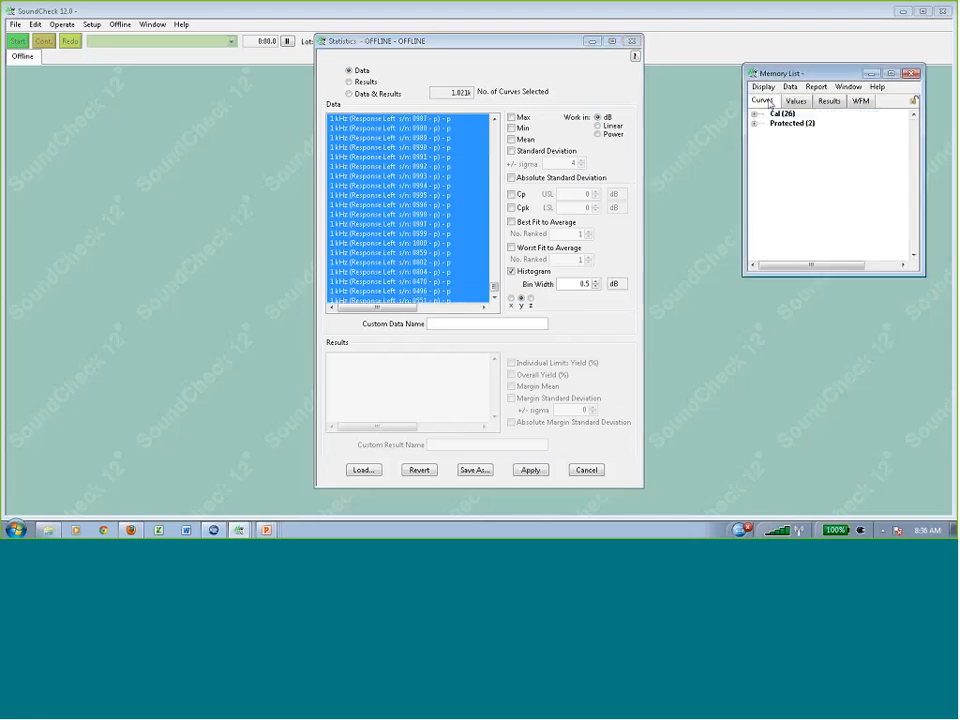
click(755, 124)
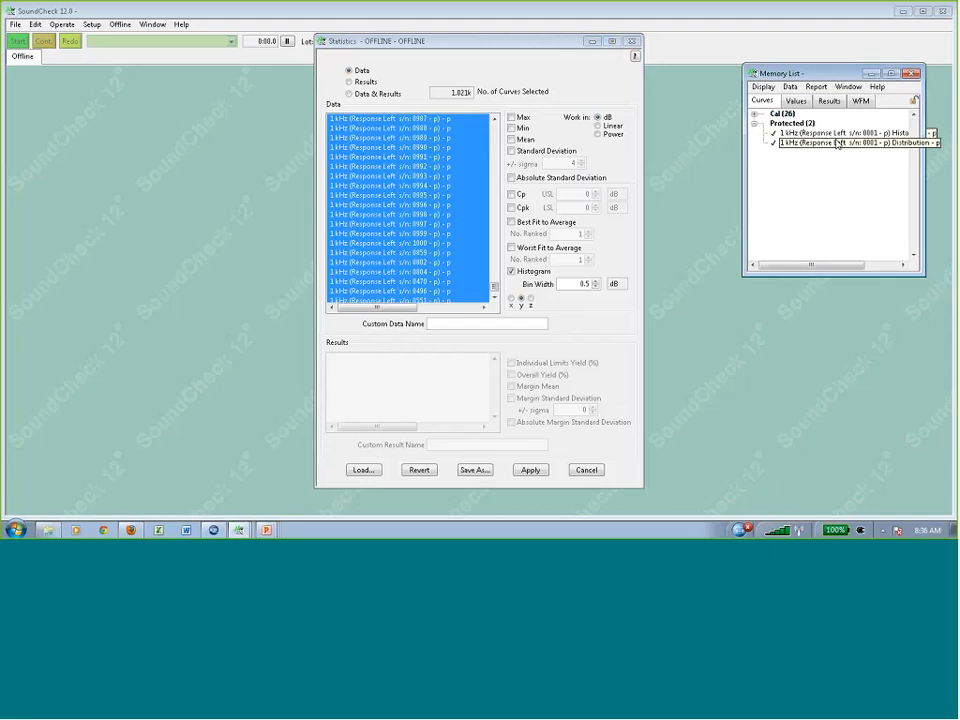
drag(836, 73, 758, 73)
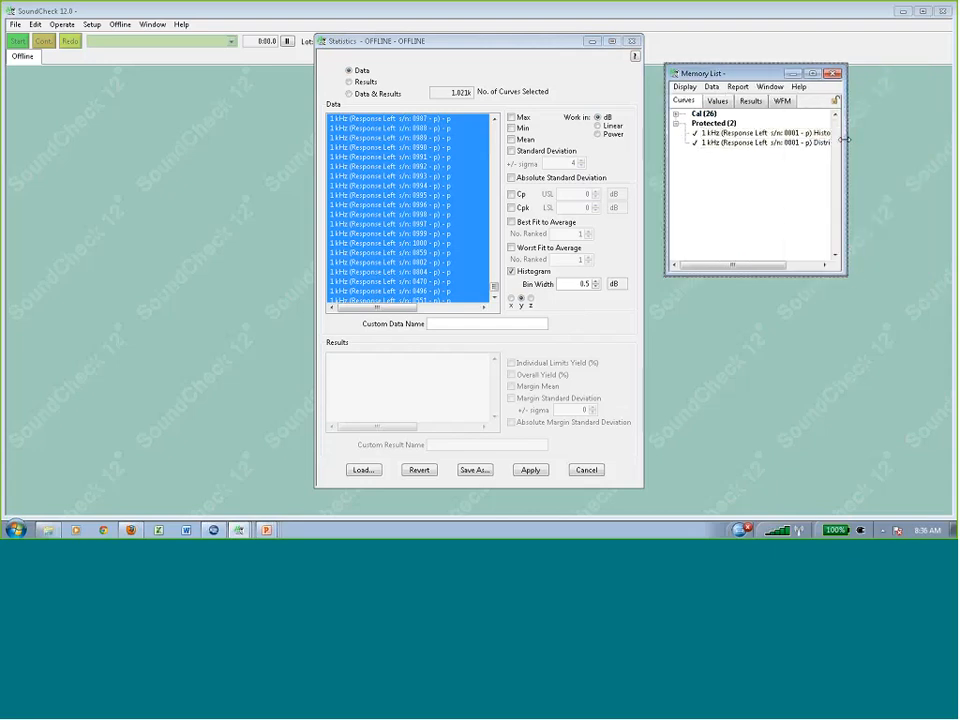
drag(847, 141, 905, 140)
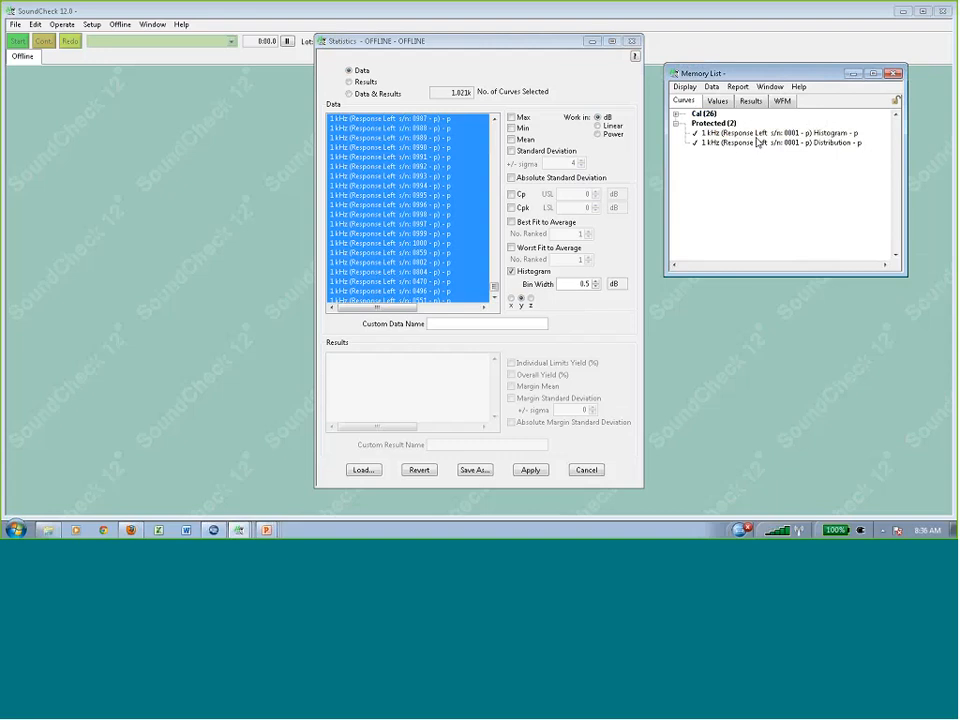
Set the custom data name to "Sensitivity", apply the histogram statistics again and close the Statistics editor.
click(494, 287)
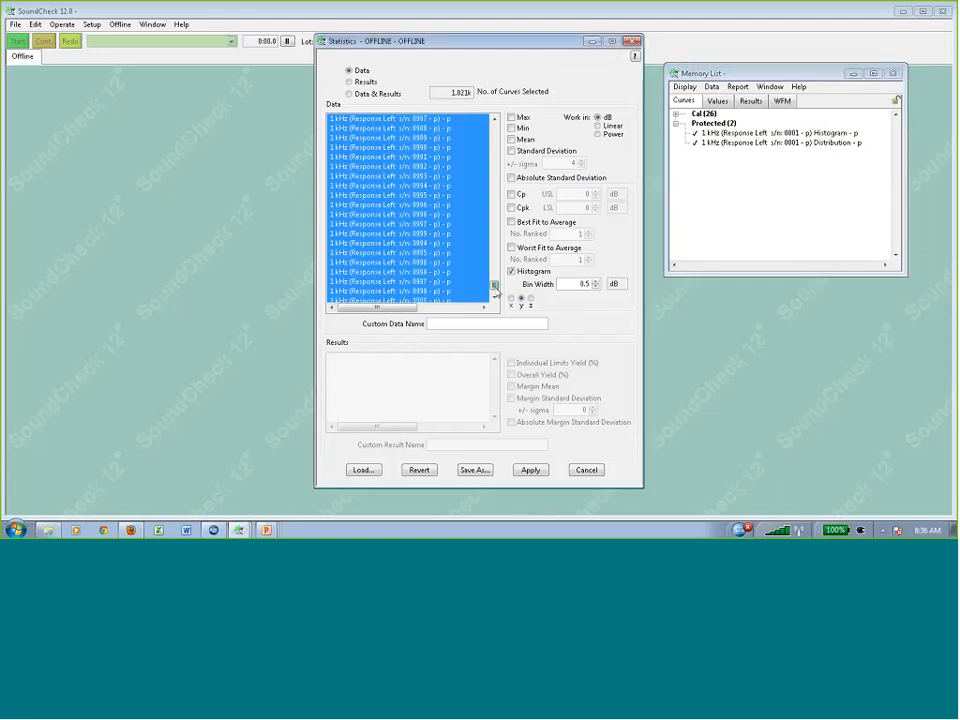
drag(494, 287, 482, 122)
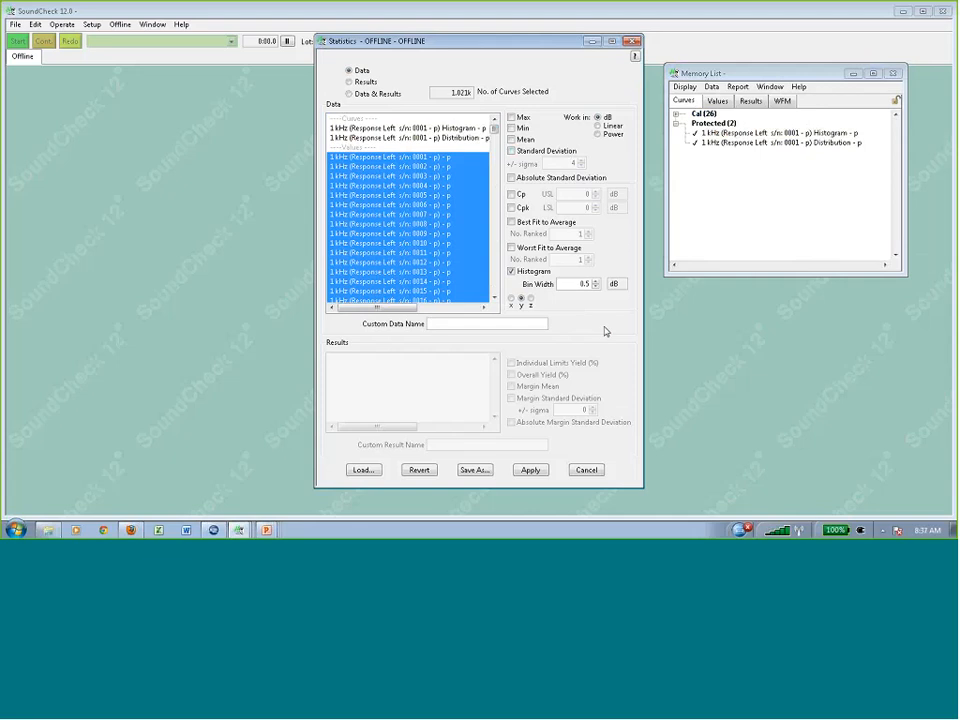
text(Sensitivity)
click(533, 472)
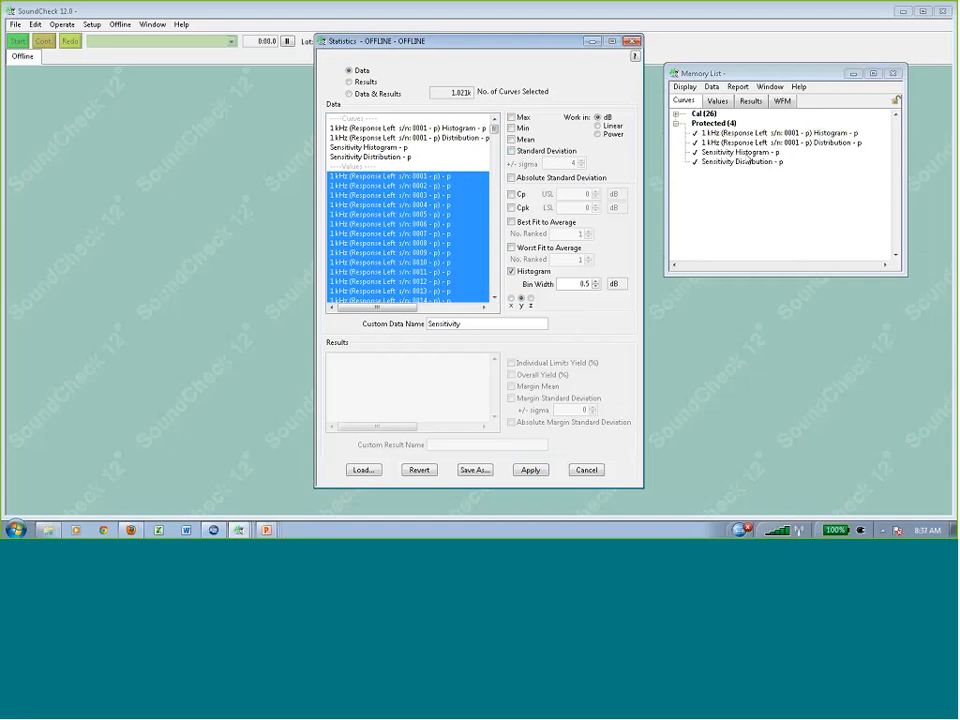
click(591, 471)
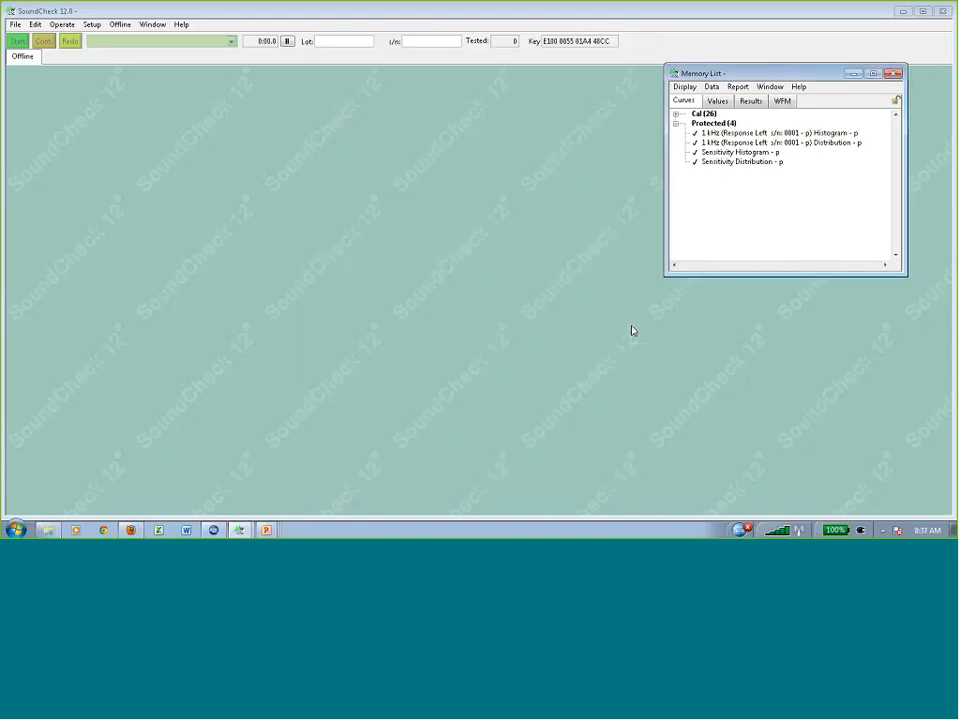
View the Sensitivity Histogram curve in an XY graph placed clear of the Memory List, then close the graph.
double_click(735, 152)
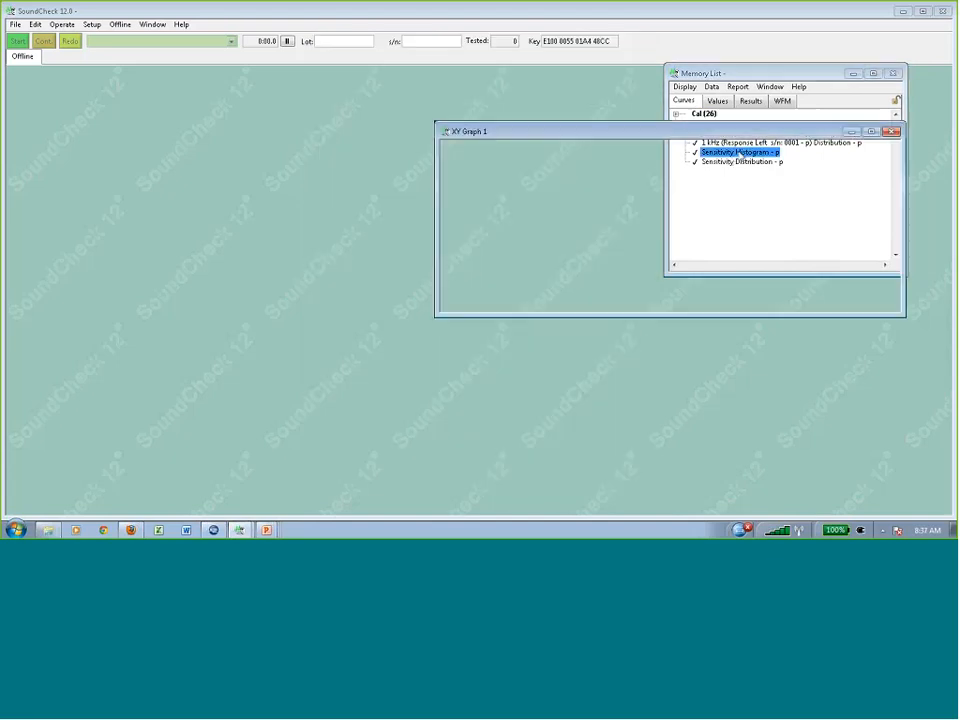
drag(553, 140, 173, 92)
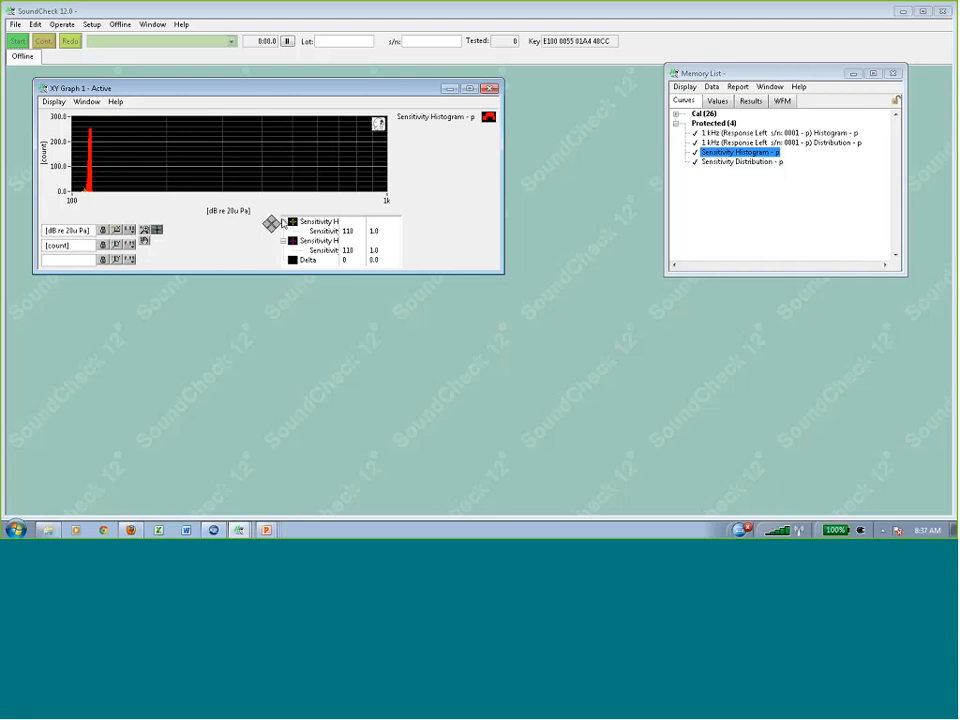
click(489, 88)
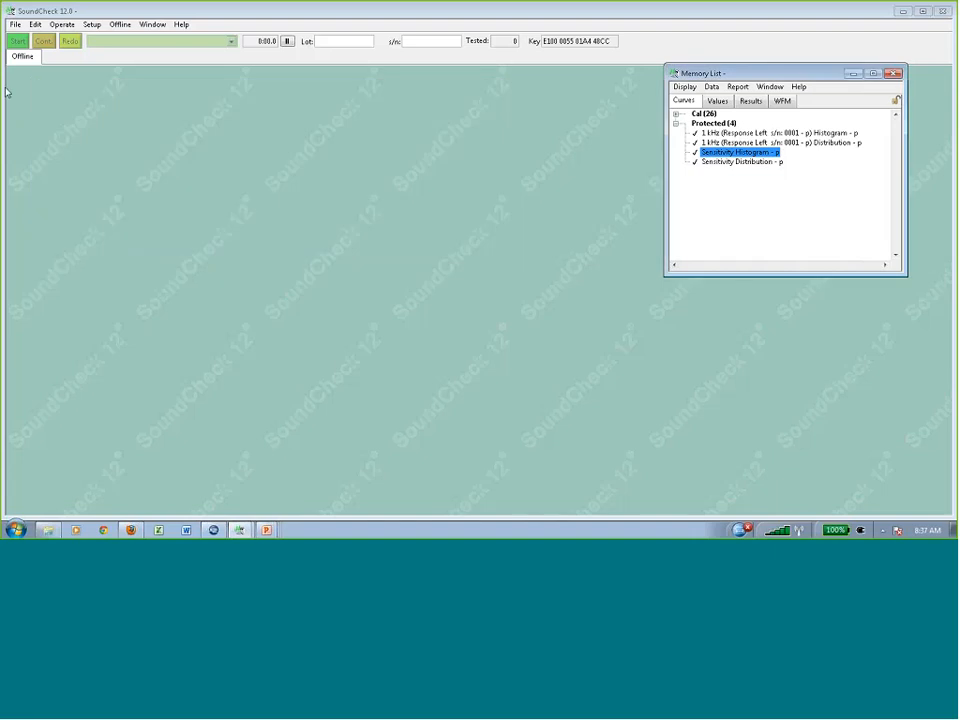
Load the saved display template Histogram.Dis into the Offline display.
right_click(23, 55)
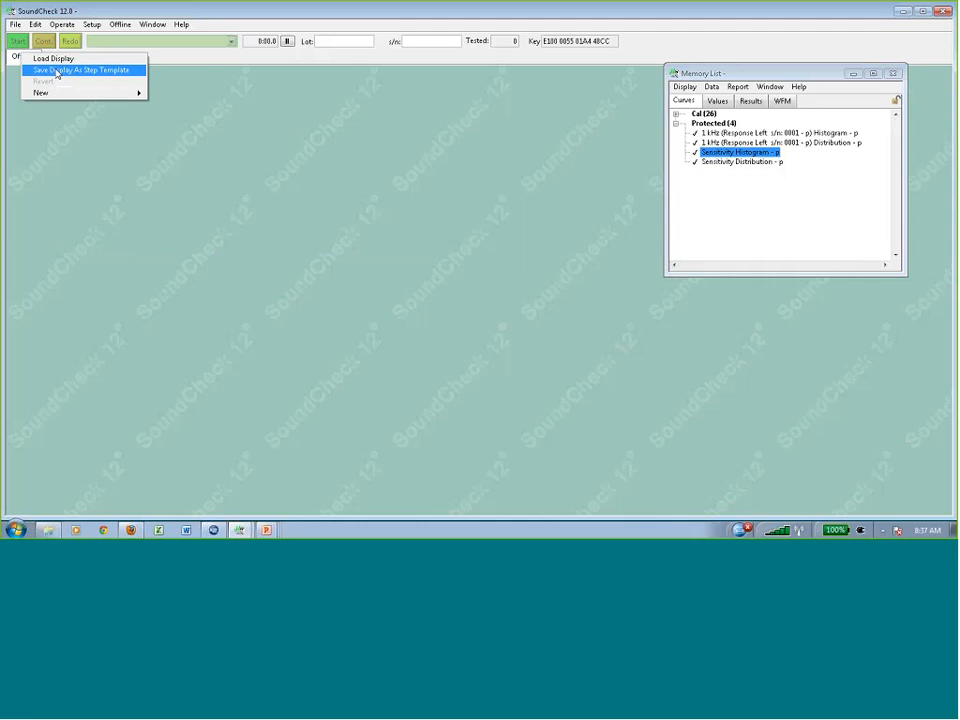
click(57, 60)
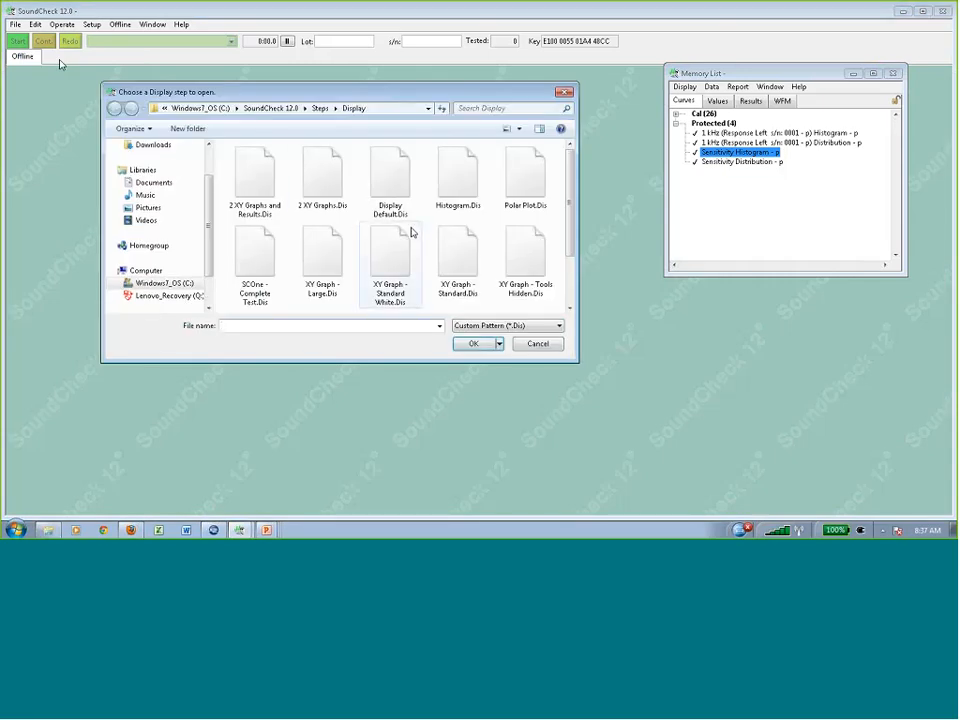
scroll(567, 225, down, 1)
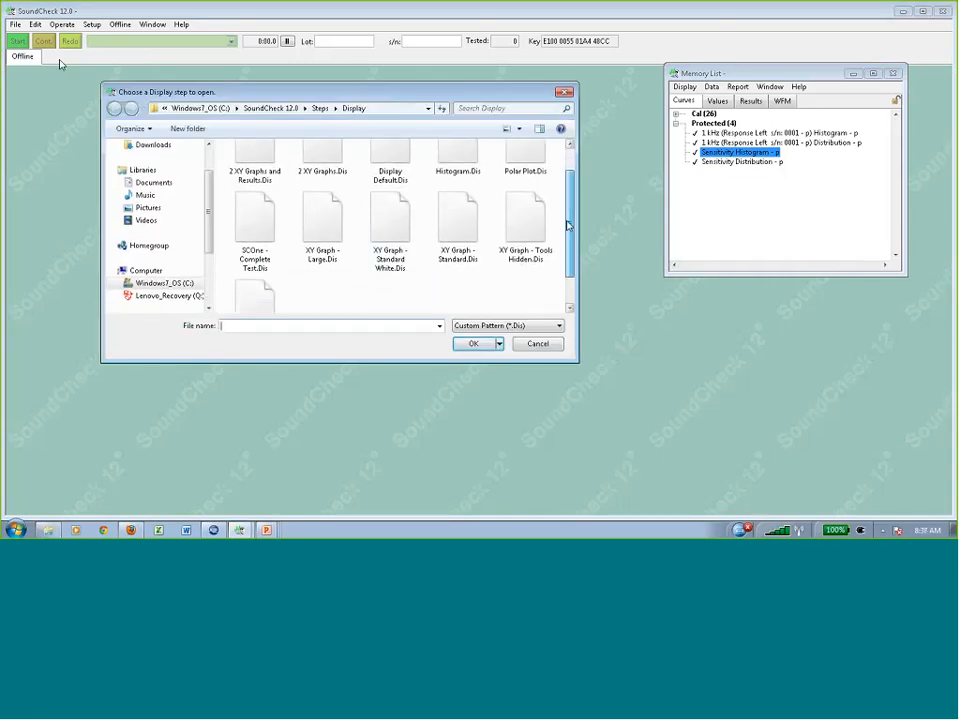
scroll(567, 225, down, 2)
scroll(490, 186, up, 3)
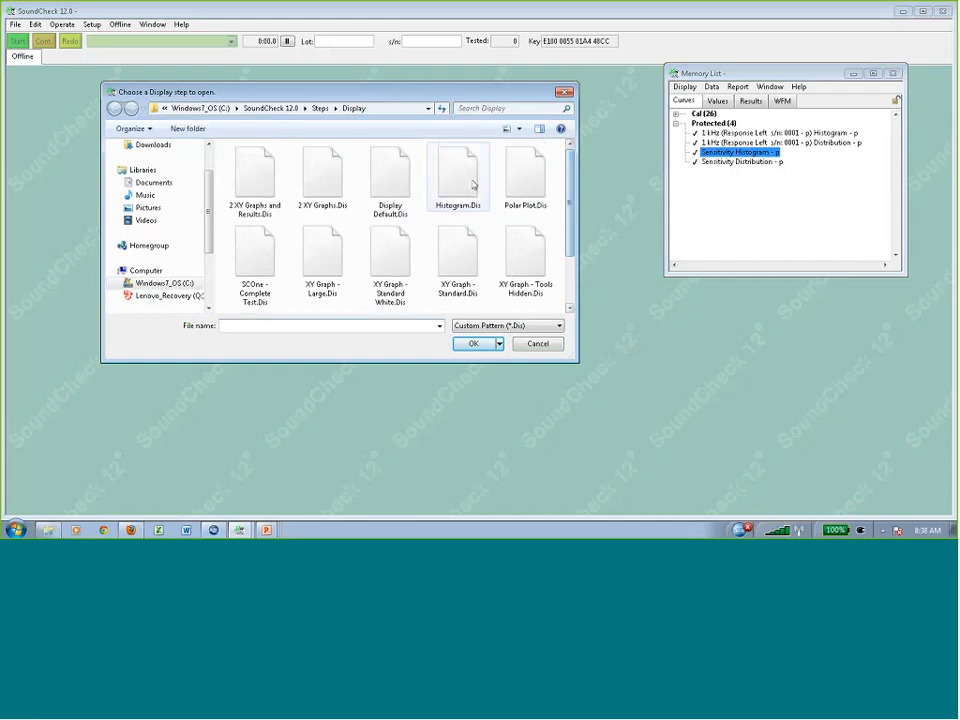
double_click(461, 184)
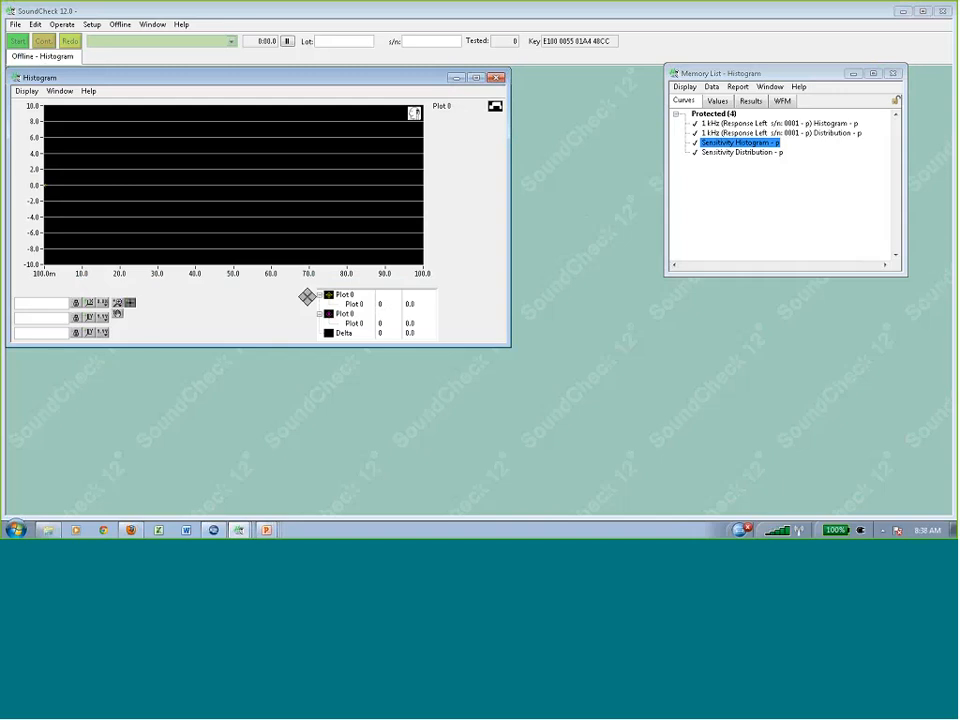
Plot the Sensitivity Histogram curve in the Histogram graph and choose the vertical bar plot style without gaps for it.
click(711, 144)
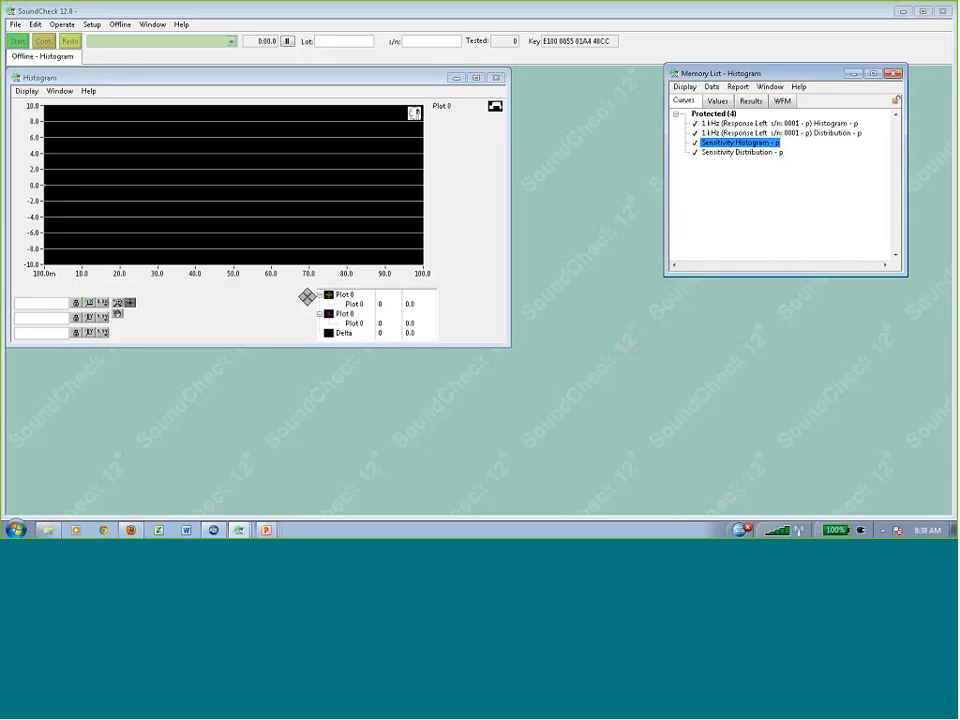
drag(711, 144, 188, 165)
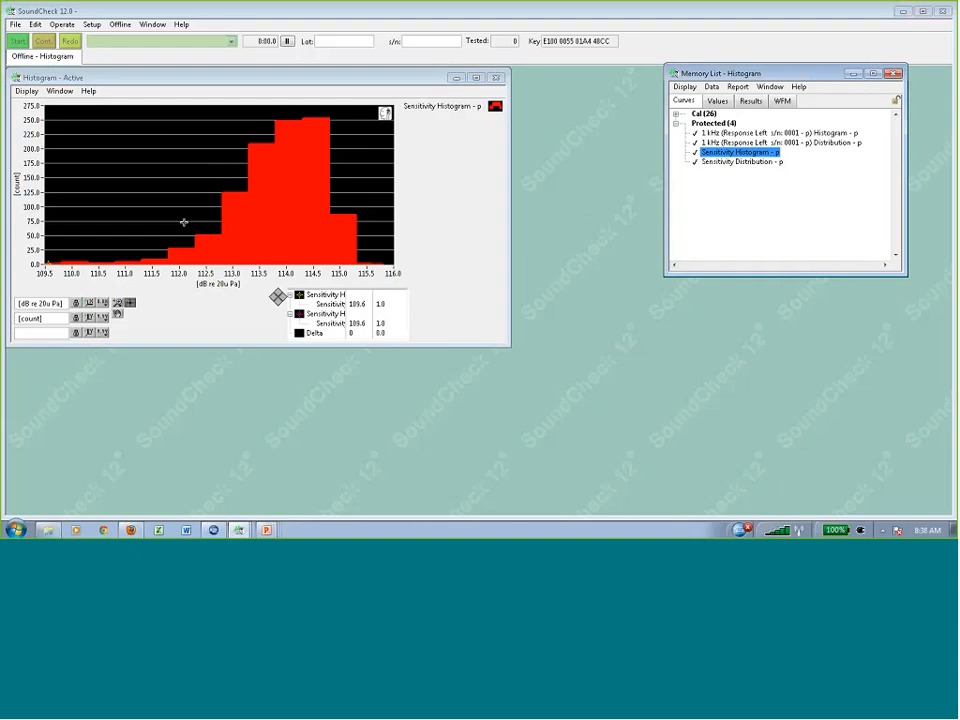
click(494, 106)
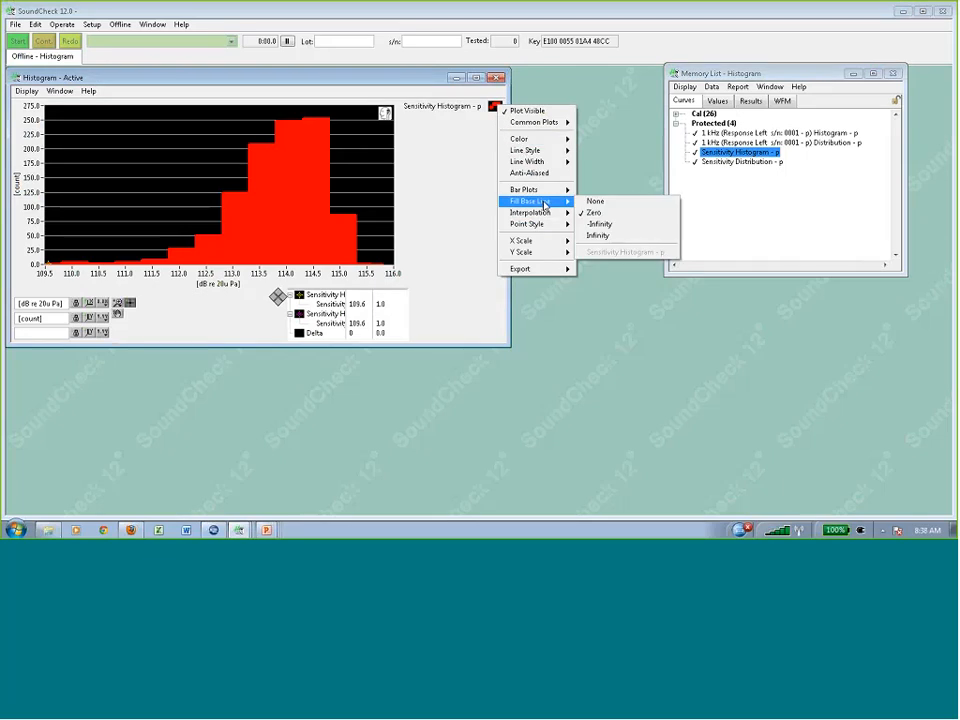
mouse_move(548, 191)
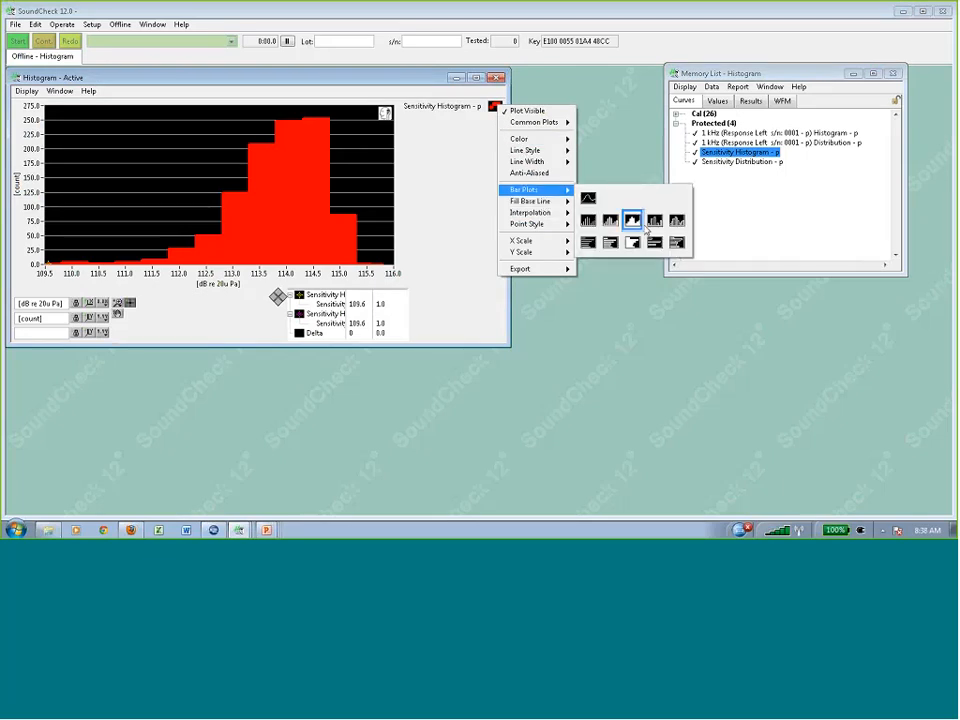
click(632, 220)
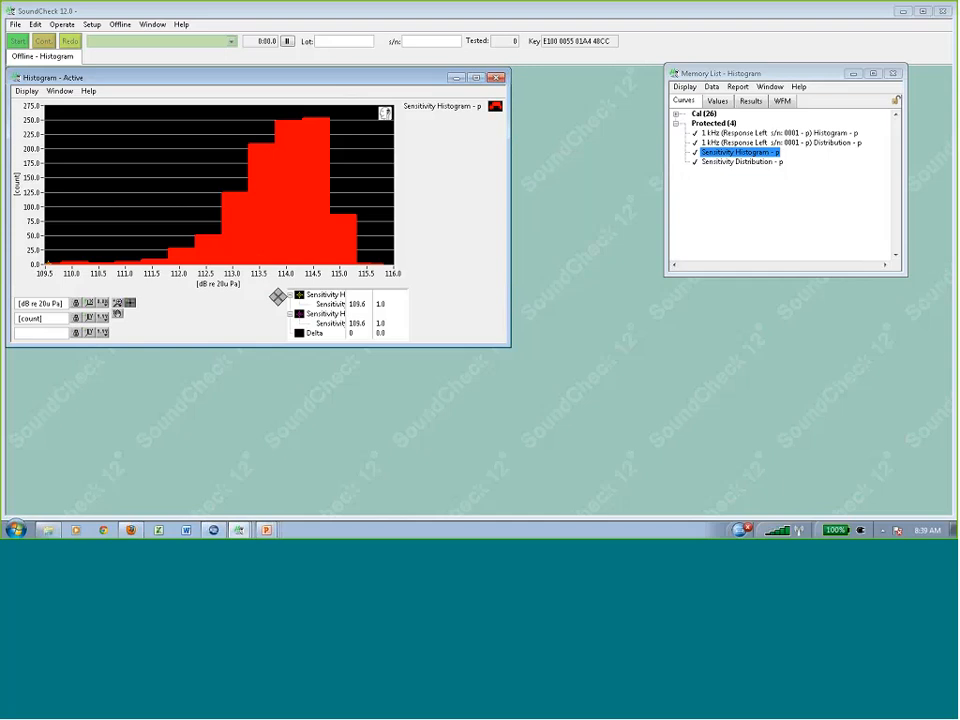
Overlay the Sensitivity Distribution curve on the Sensitivity Histogram in the same graph and make the graph window active.
click(756, 163)
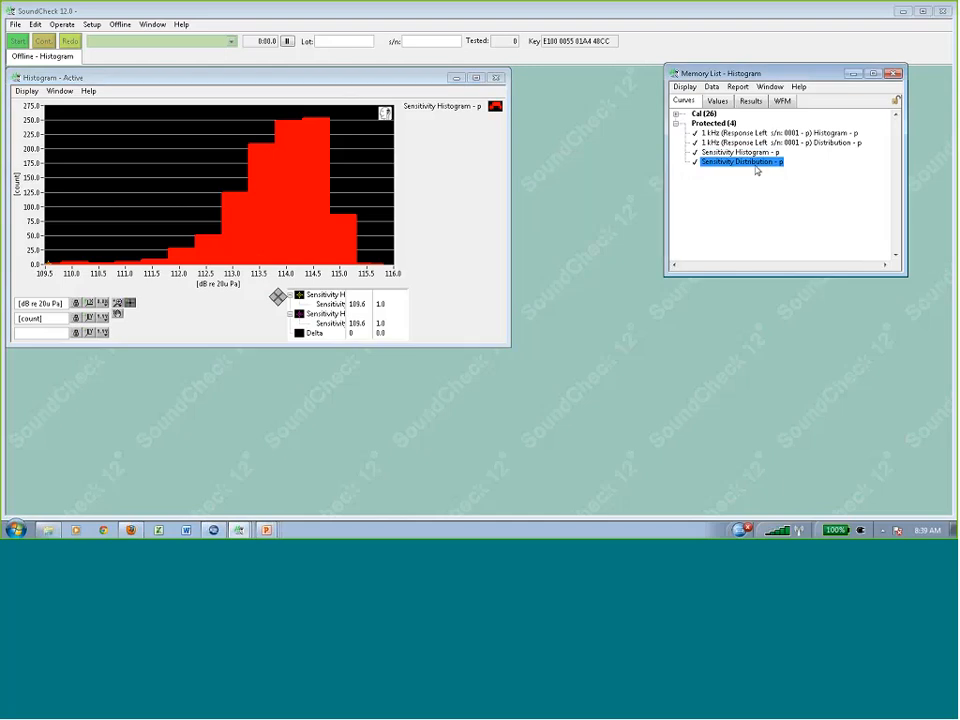
drag(756, 165, 249, 173)
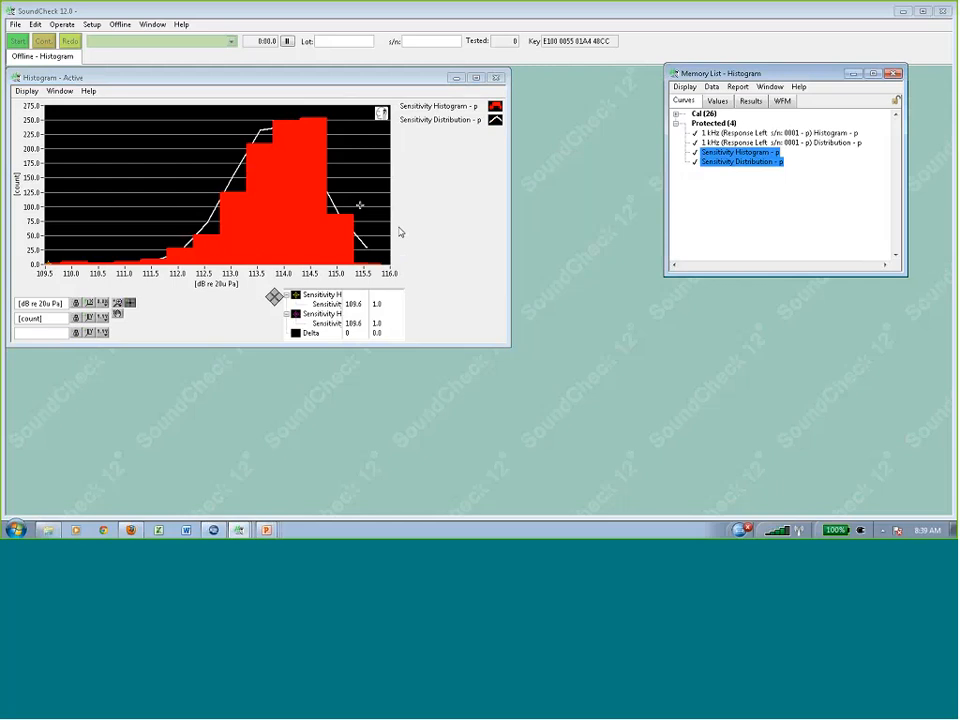
click(310, 78)
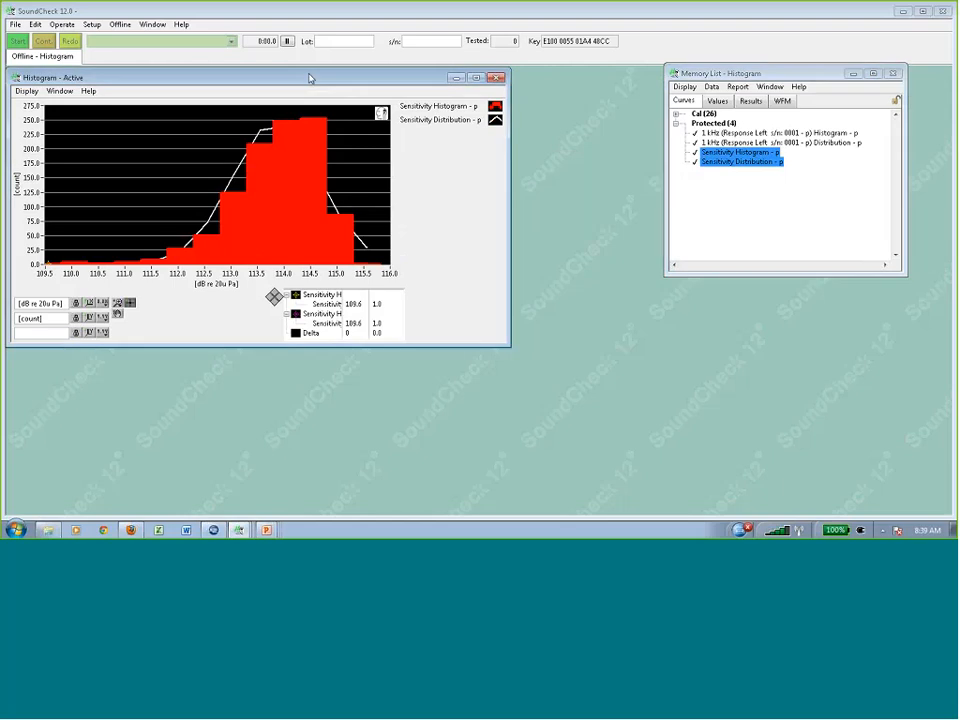